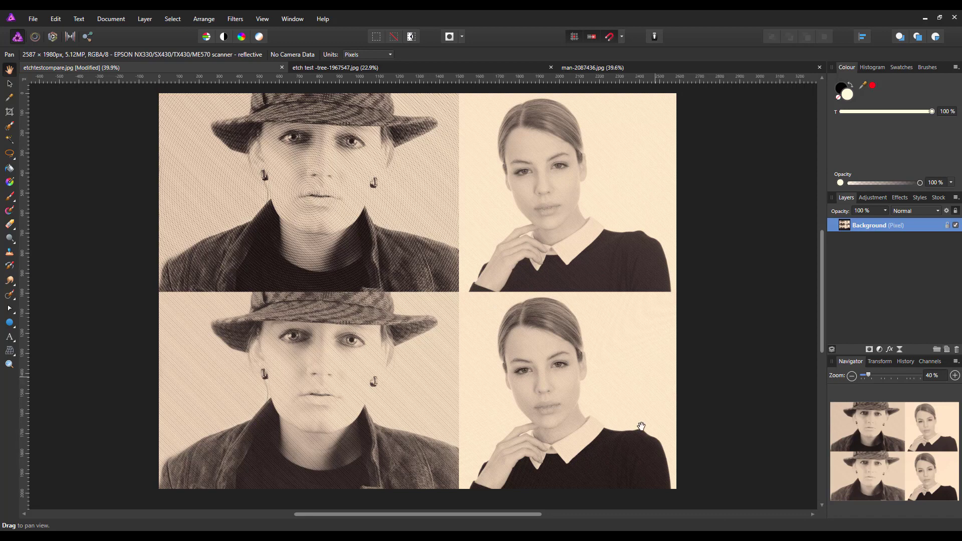
- Look over the etched tree reference, then switch to the man-2087436.jpg colour portrait
{"action": "scroll", "coordinate": [569, 404], "scroll_direction": "up", "scroll_amount": 6}
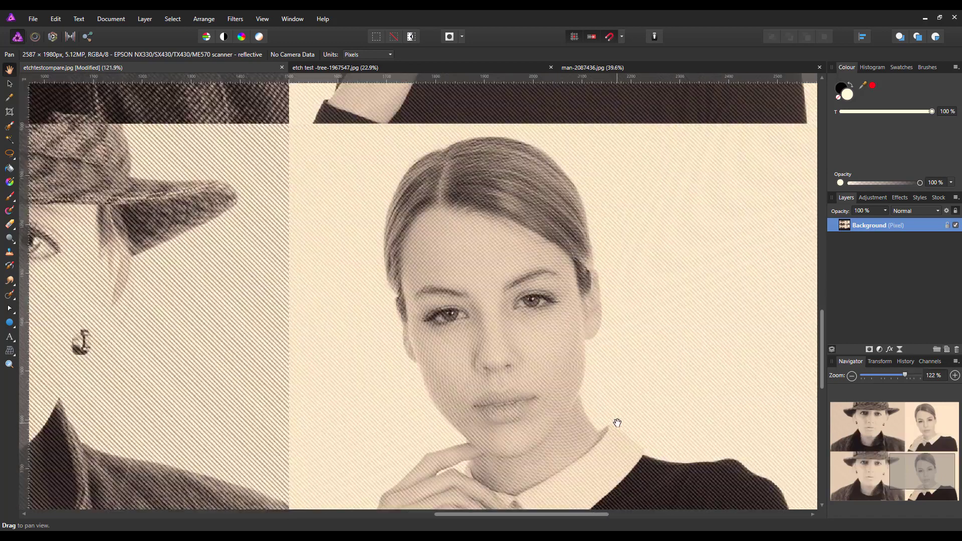
{"action": "scroll", "coordinate": [618, 424], "scroll_direction": "up", "scroll_amount": 1}
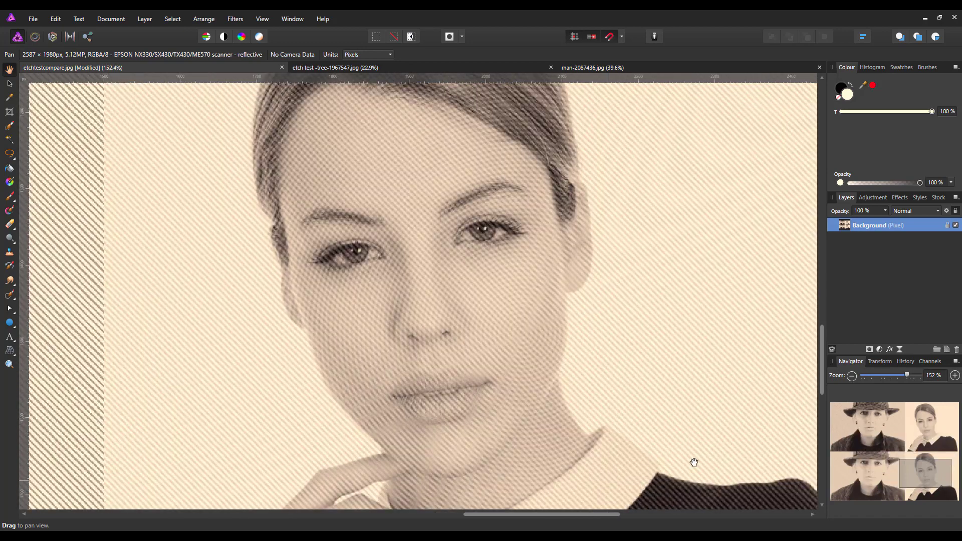
{"action": "mouse_move", "coordinate": [933, 462]}
{"action": "left_mouse_down"}
{"action": "mouse_move", "coordinate": [930, 423]}
{"action": "mouse_move", "coordinate": [929, 480]}
{"action": "left_mouse_up"}
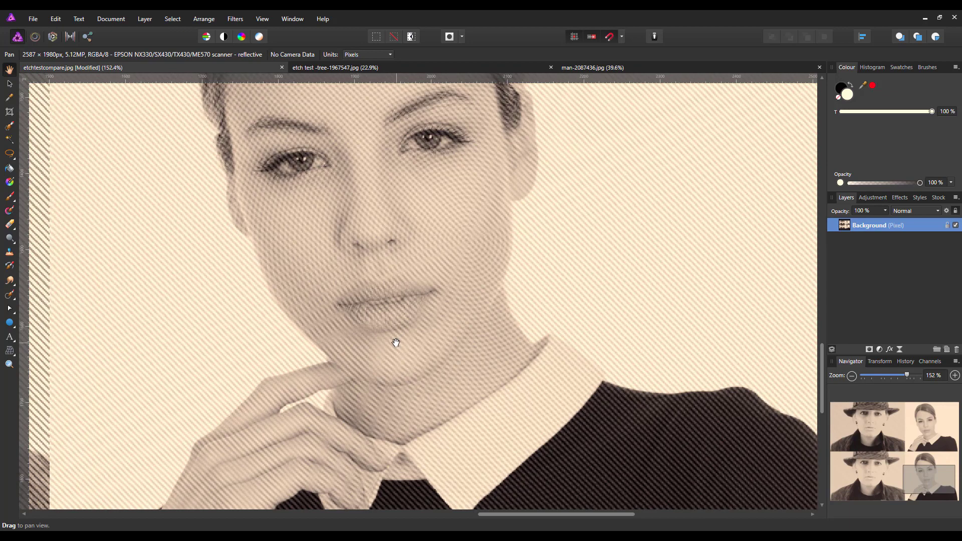
{"action": "scroll", "coordinate": [403, 339], "scroll_direction": "down", "scroll_amount": 3}
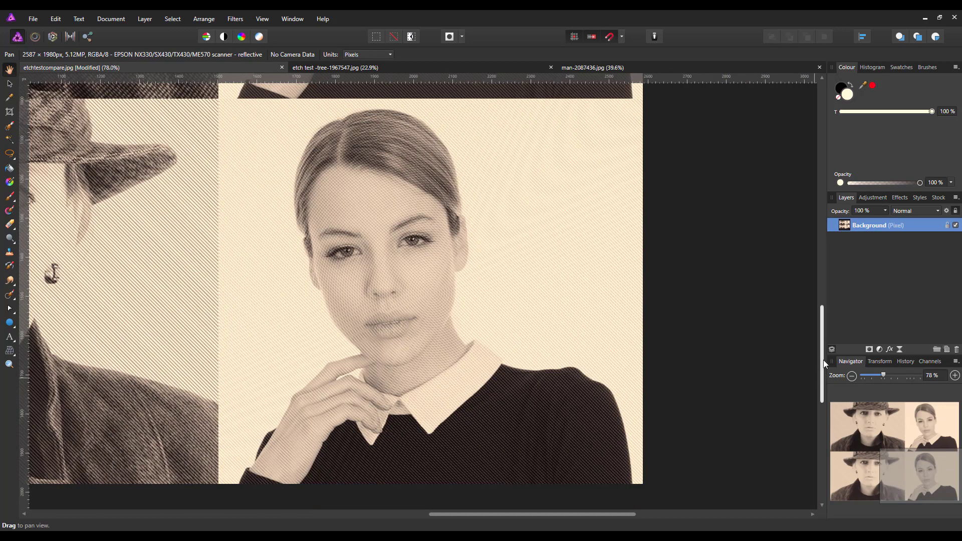
{"action": "left_click_drag", "start_coordinate": [822, 363], "coordinate": [823, 299]}
{"action": "scroll", "coordinate": [232, 371], "scroll_direction": "down", "scroll_amount": 2}
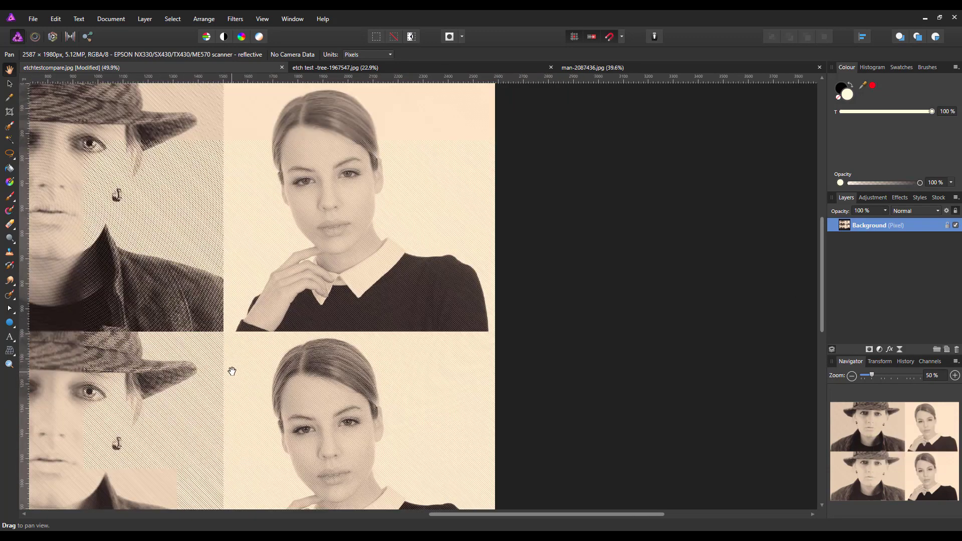
{"action": "scroll", "coordinate": [232, 372], "scroll_direction": "down", "scroll_amount": 1}
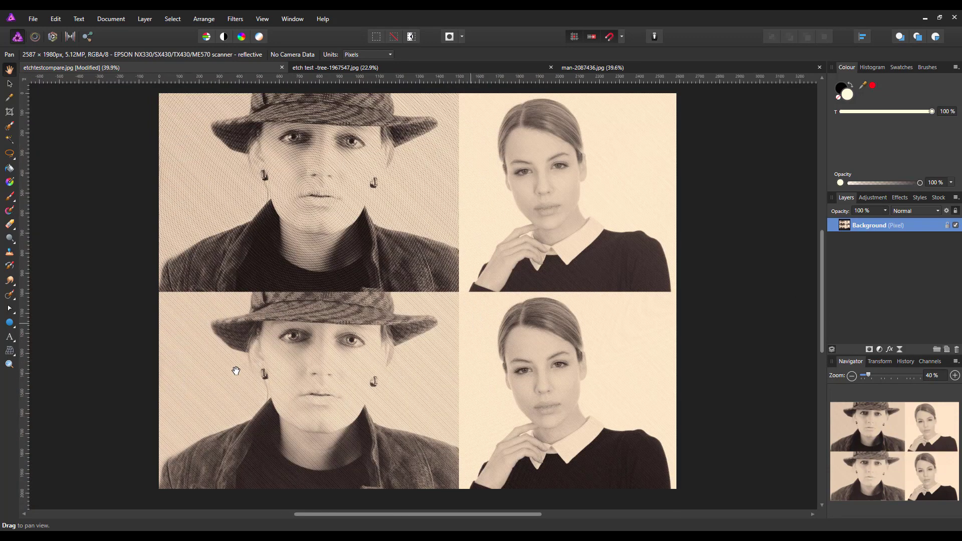
{"action": "left_click", "coordinate": [417, 70]}
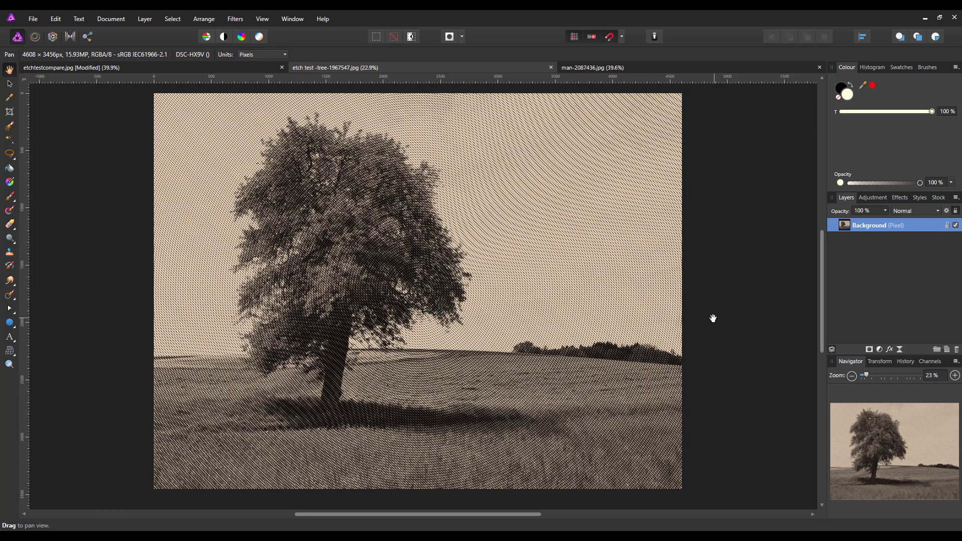
{"action": "left_click", "coordinate": [714, 67]}
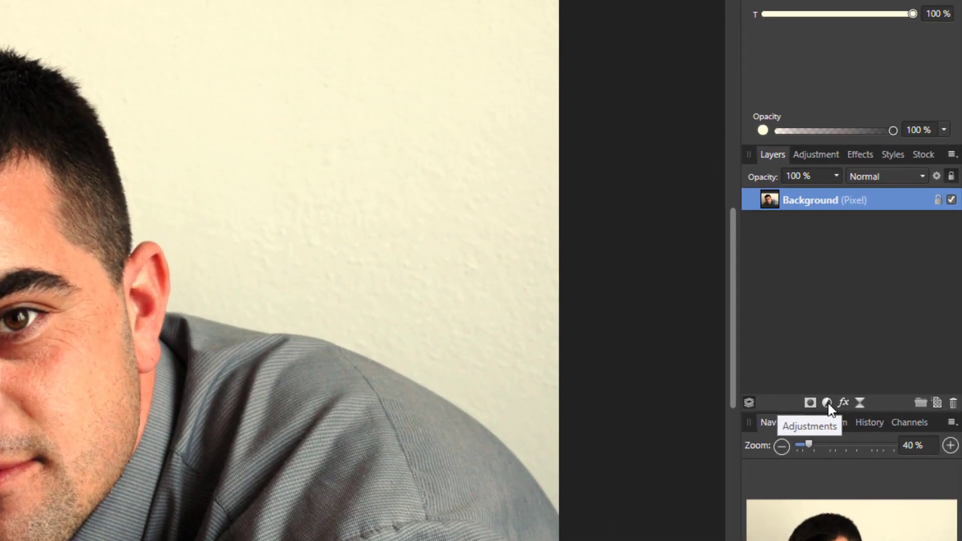
- Add a Black and White adjustment with Red at 75% and Yellow at 63%
{"action": "left_click", "coordinate": [826, 403]}
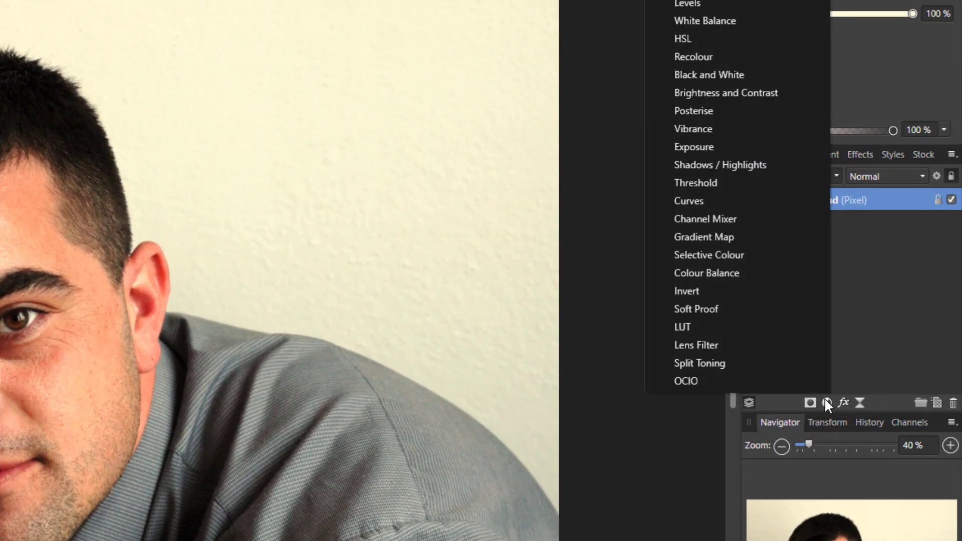
{"action": "left_click", "coordinate": [702, 77]}
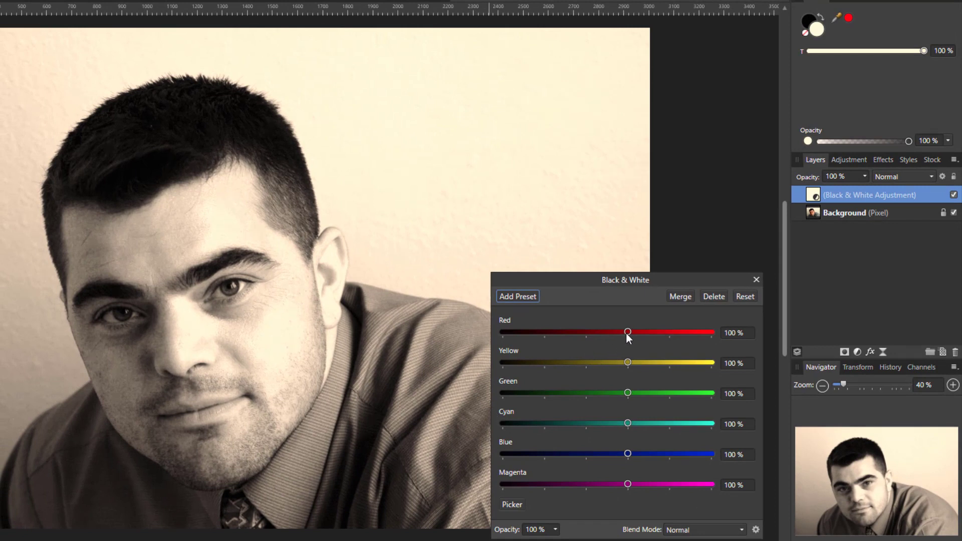
{"action": "left_click_drag", "start_coordinate": [626, 333], "coordinate": [621, 366]}
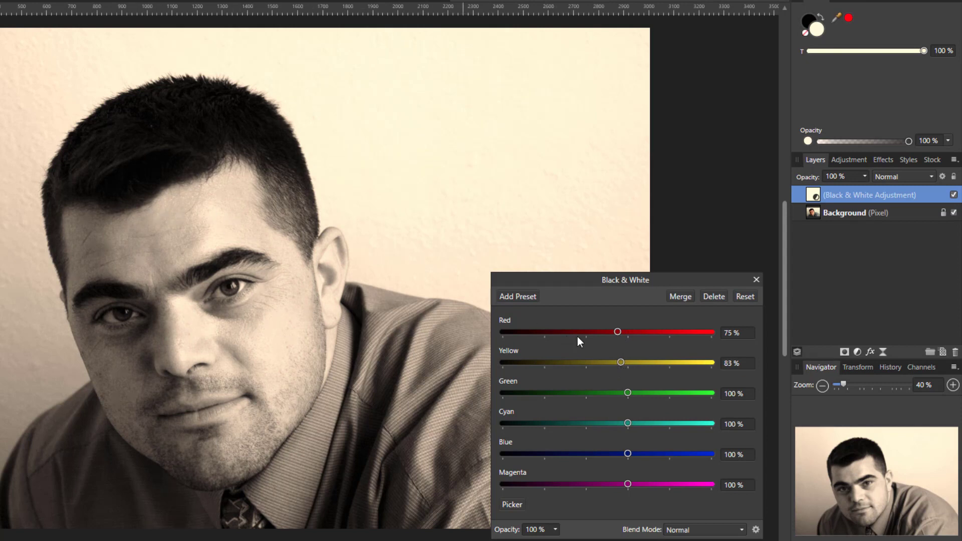
{"action": "left_click_drag", "start_coordinate": [621, 363], "coordinate": [613, 363]}
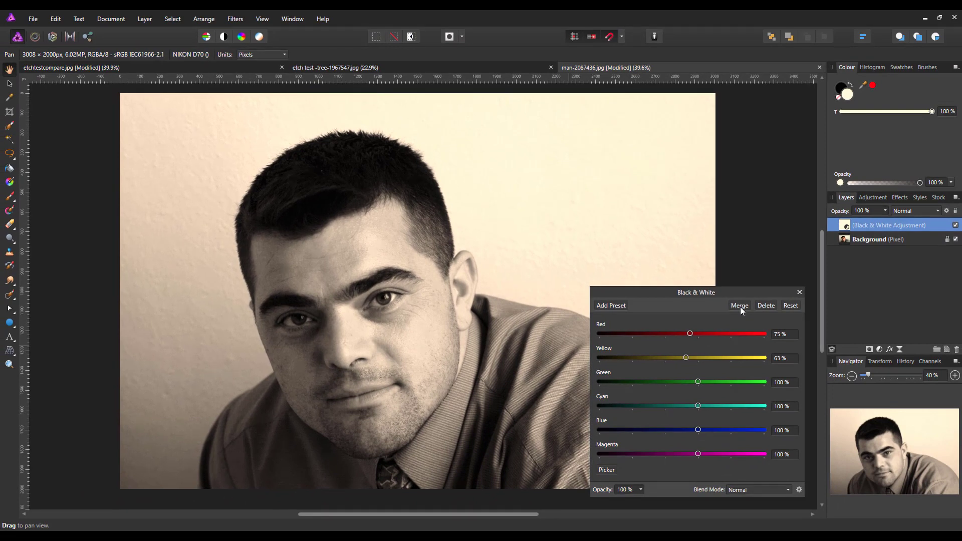
- Merge the Black & White adjustment into Background, then browse Filters and Layer menus without choosing
{"action": "left_click", "coordinate": [740, 305]}
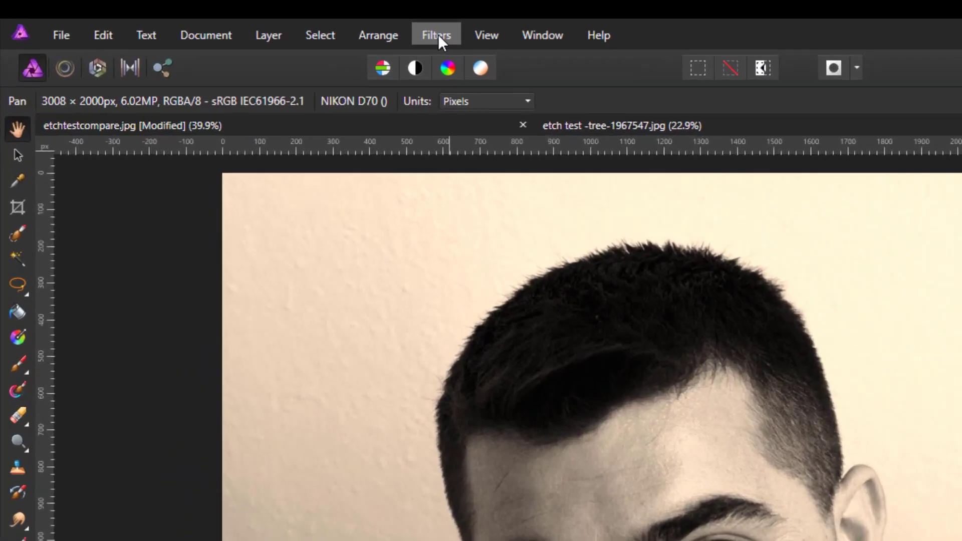
{"action": "left_click", "coordinate": [236, 19]}
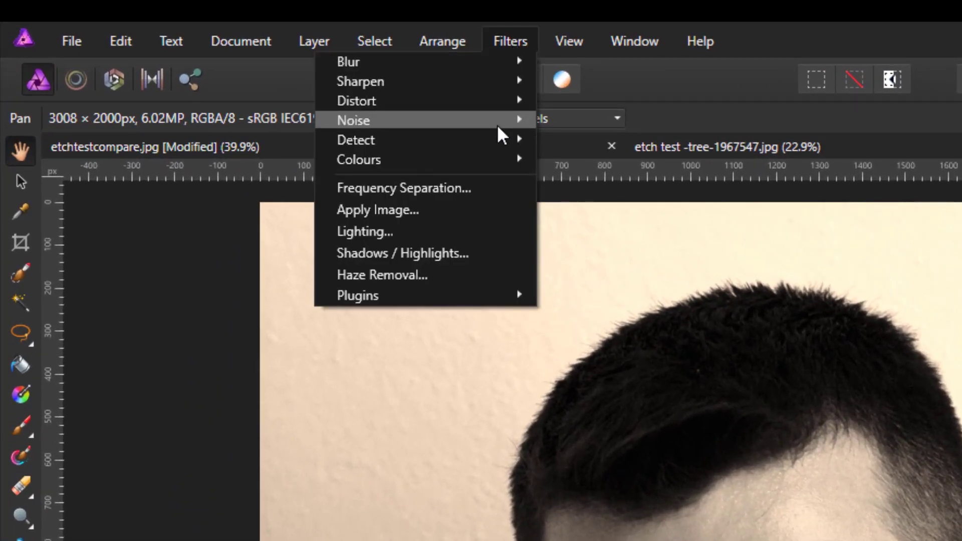
{"action": "mouse_move", "coordinate": [434, 164]}
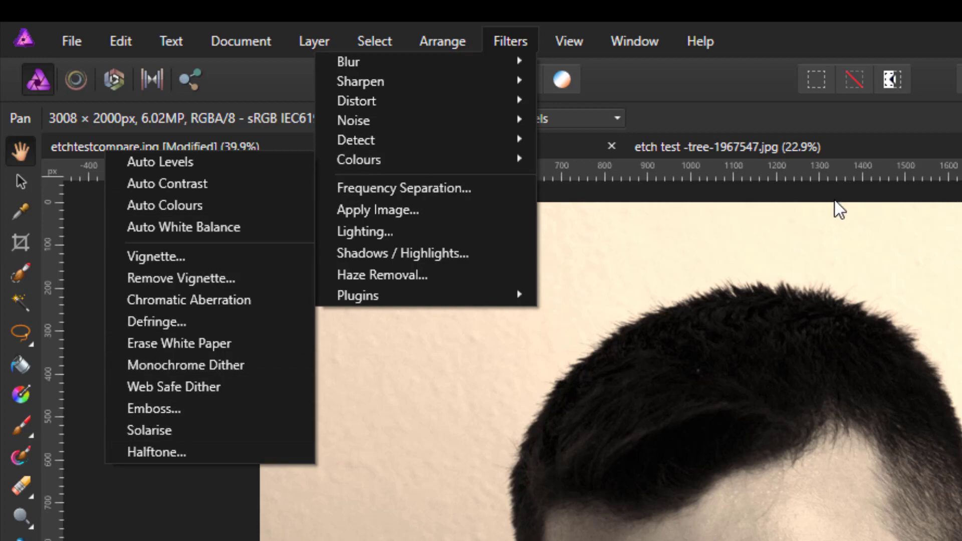
{"action": "left_click", "coordinate": [17, 174]}
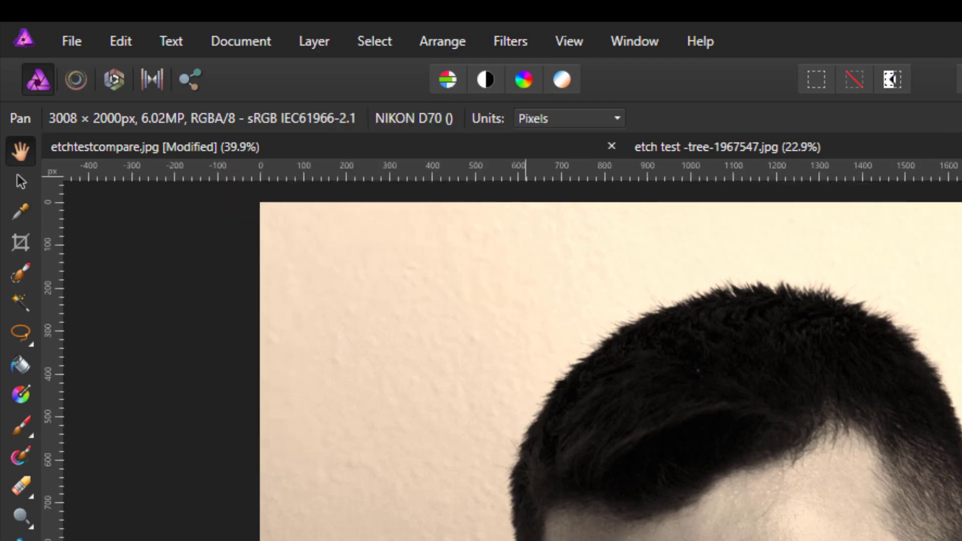
{"action": "left_click", "coordinate": [314, 36]}
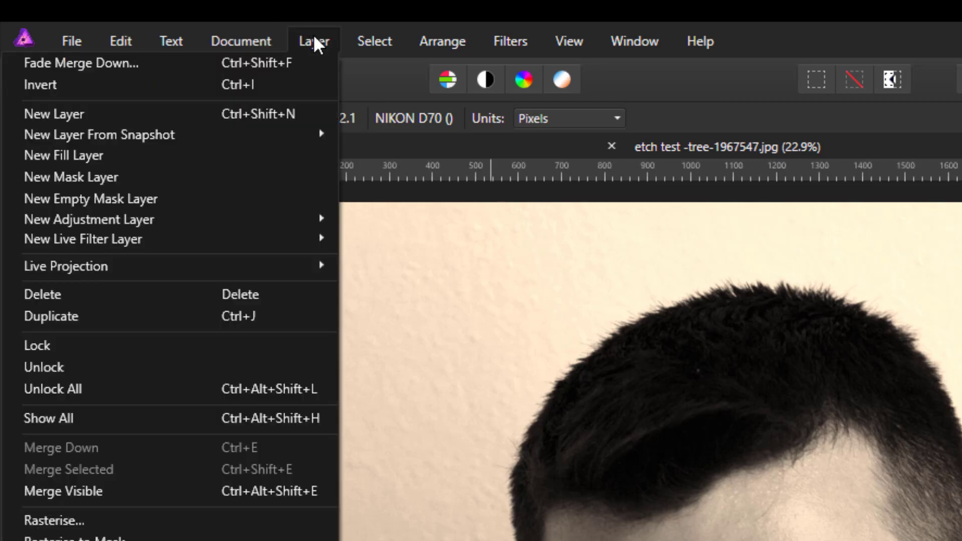
{"action": "mouse_move", "coordinate": [296, 240]}
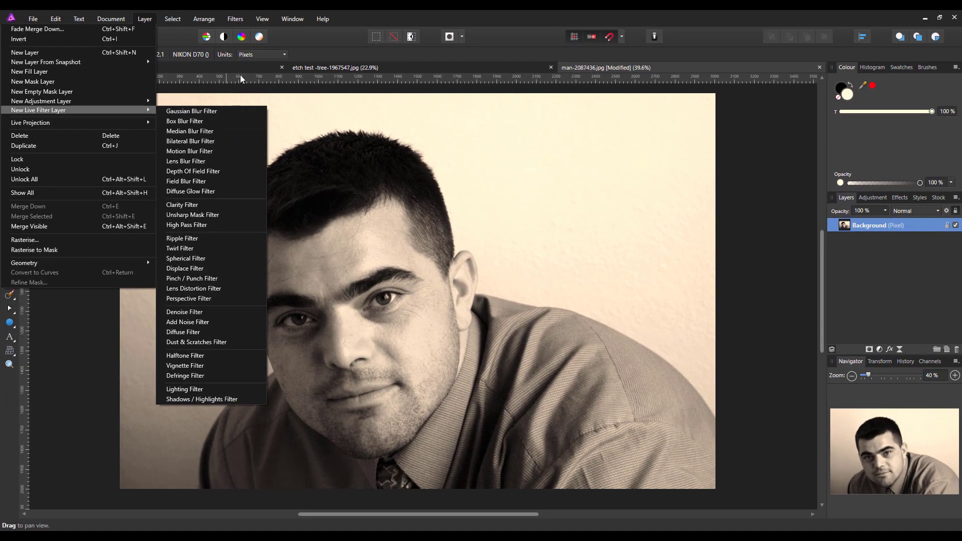
{"action": "left_click", "coordinate": [240, 74]}
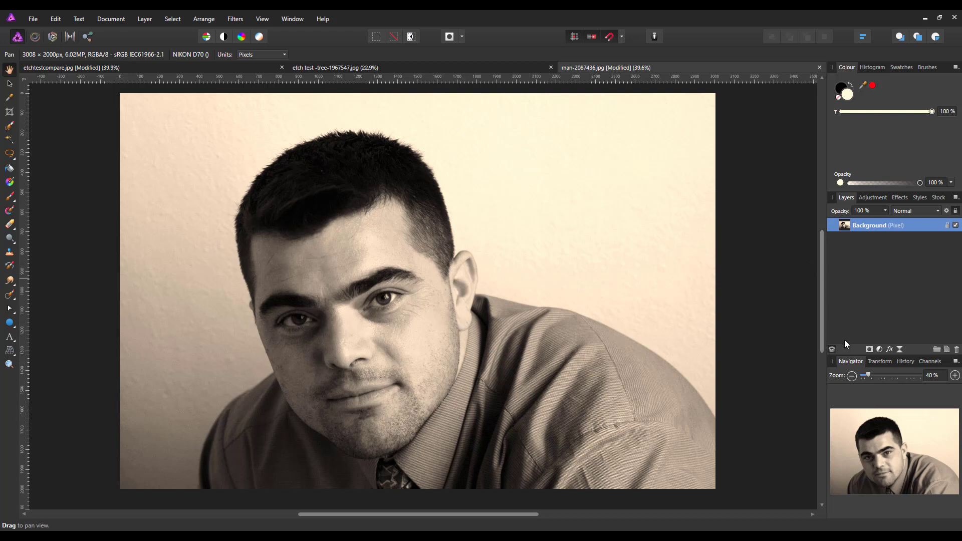
- Add a new pixel layer and flood-fill it entirely with grey 818181
{"action": "left_click", "coordinate": [947, 350]}
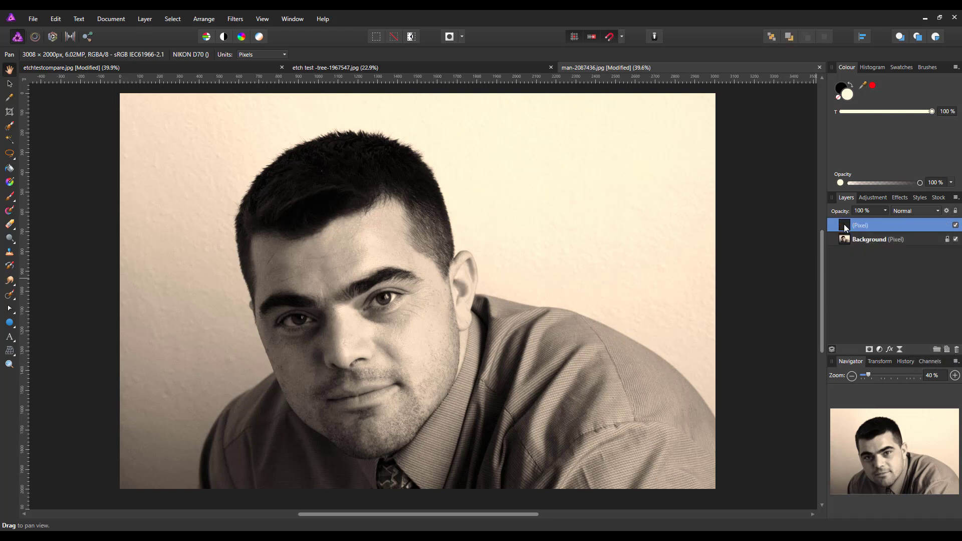
{"action": "left_click", "coordinate": [9, 169]}
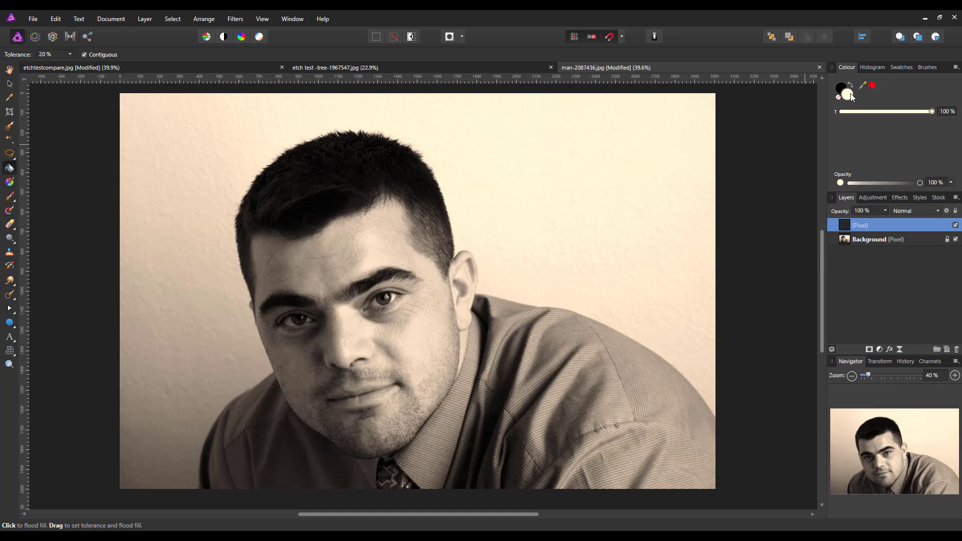
{"action": "left_click", "coordinate": [840, 89]}
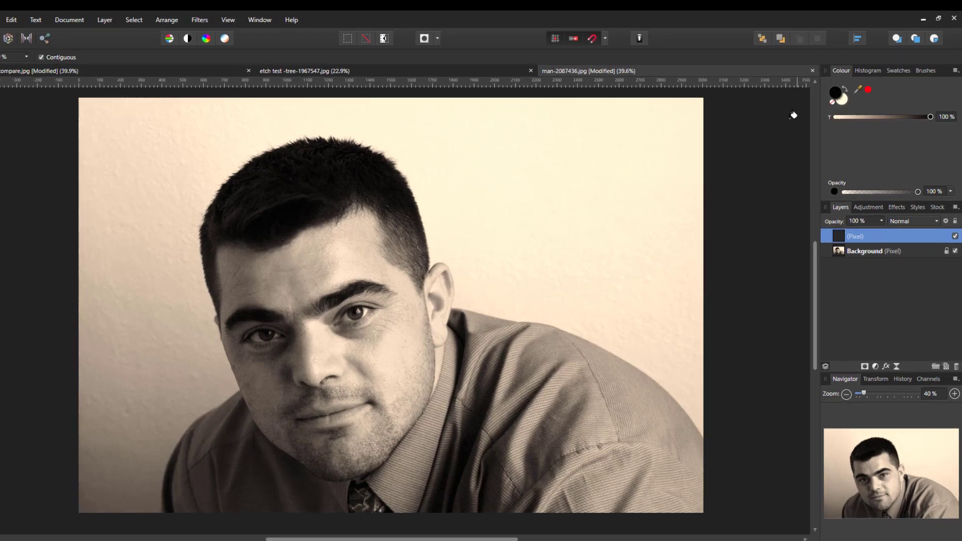
{"action": "double_click", "coordinate": [841, 89]}
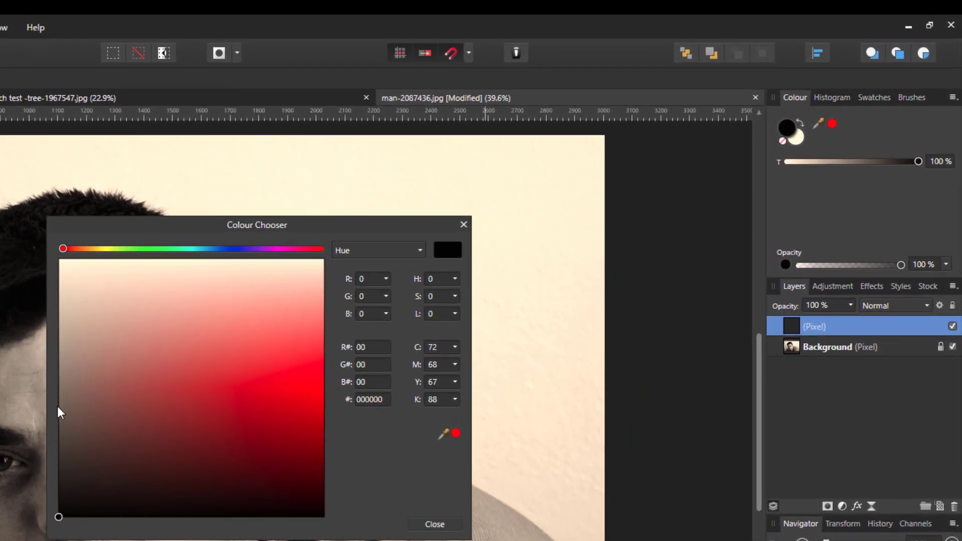
{"action": "left_click", "coordinate": [59, 393]}
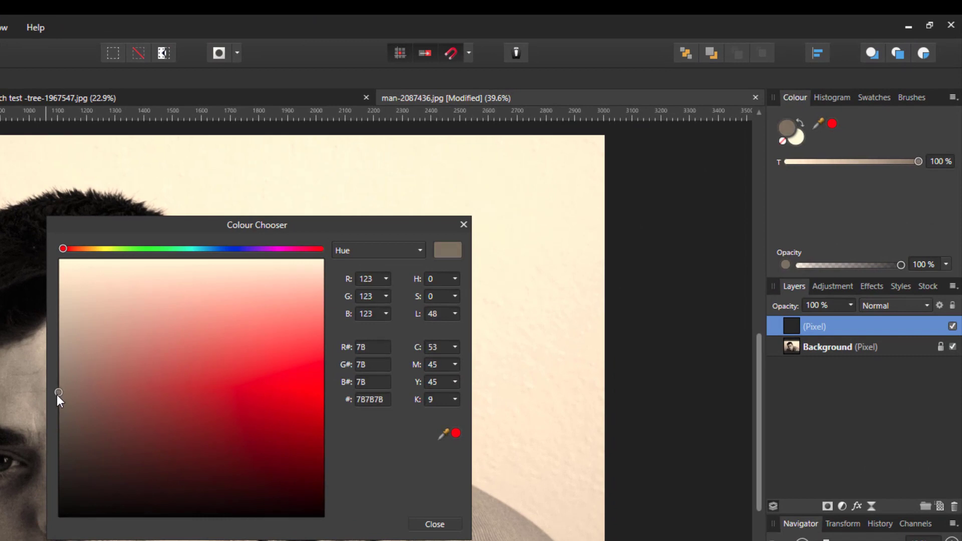
{"action": "mouse_move", "coordinate": [58, 395]}
{"action": "left_mouse_down"}
{"action": "mouse_move", "coordinate": [56, 407]}
{"action": "mouse_move", "coordinate": [54, 389]}
{"action": "left_mouse_up"}
{"action": "left_click_drag", "start_coordinate": [58, 391], "coordinate": [58, 386]}
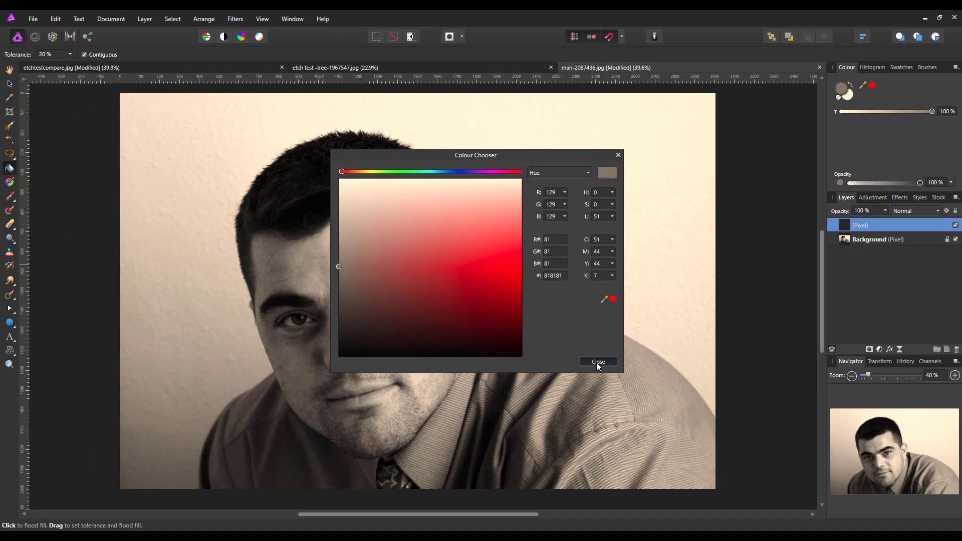
{"action": "left_click", "coordinate": [433, 524]}
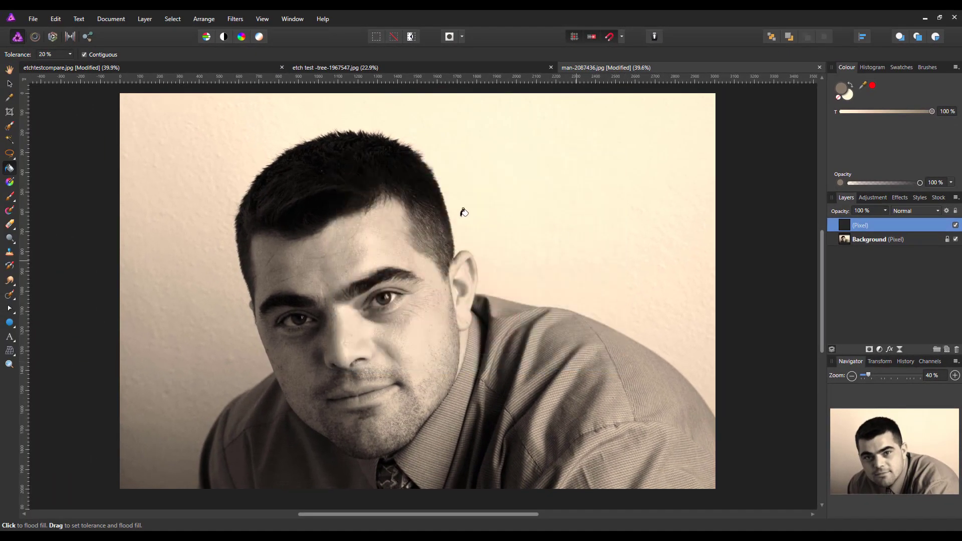
{"action": "left_click", "coordinate": [691, 217]}
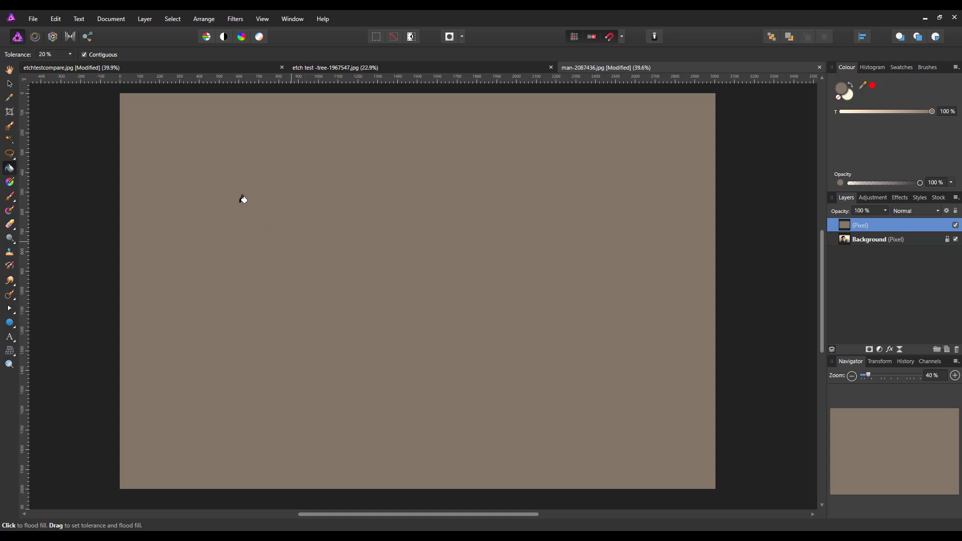
- Apply a Live Halftone filter layer (Dot screen, cell size 50, contrast 85) to the grey layer
{"action": "left_click", "coordinate": [146, 20]}
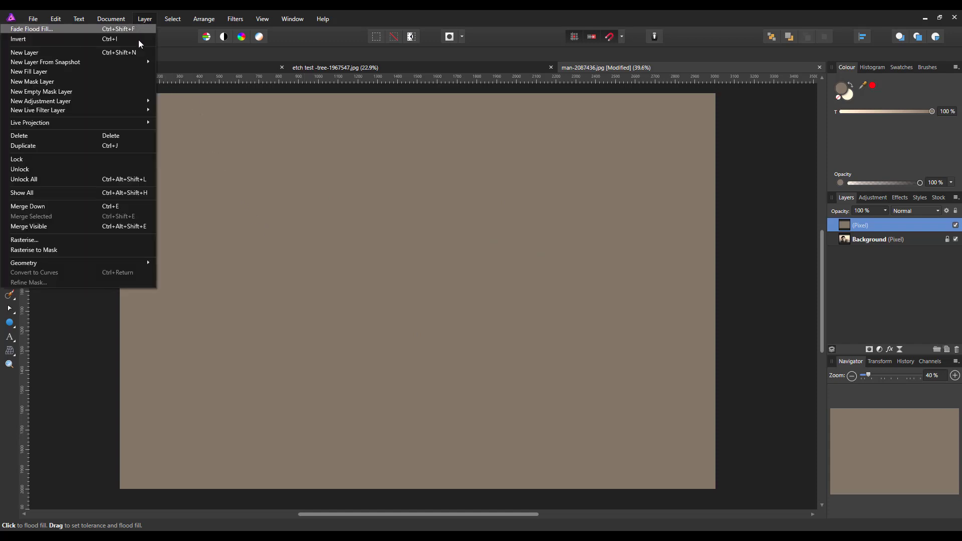
{"action": "mouse_move", "coordinate": [136, 110]}
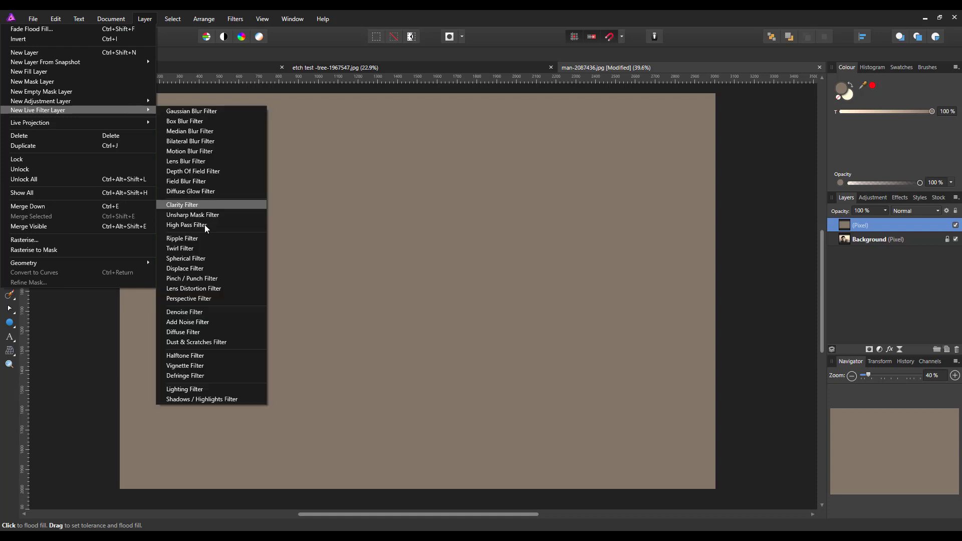
{"action": "left_click", "coordinate": [184, 356]}
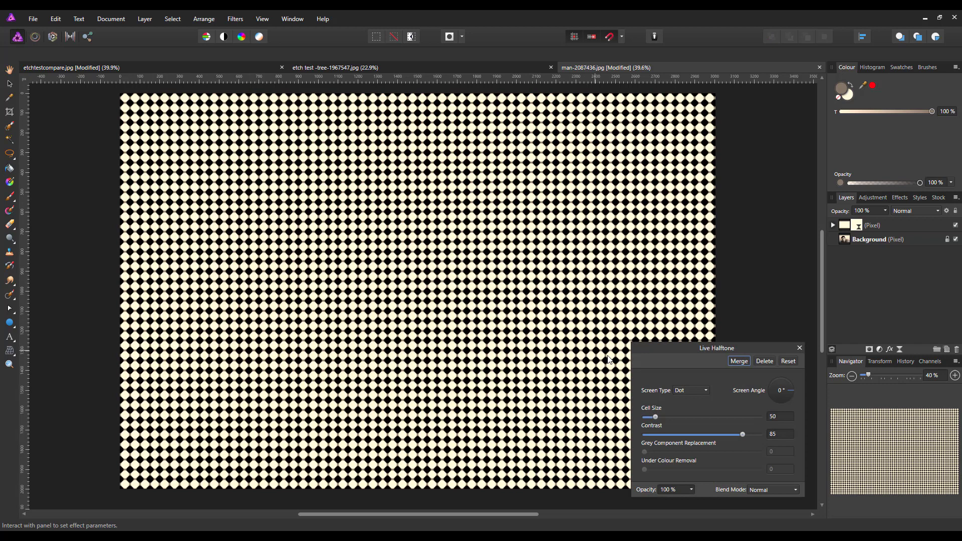
{"action": "left_click_drag", "start_coordinate": [749, 350], "coordinate": [762, 214]}
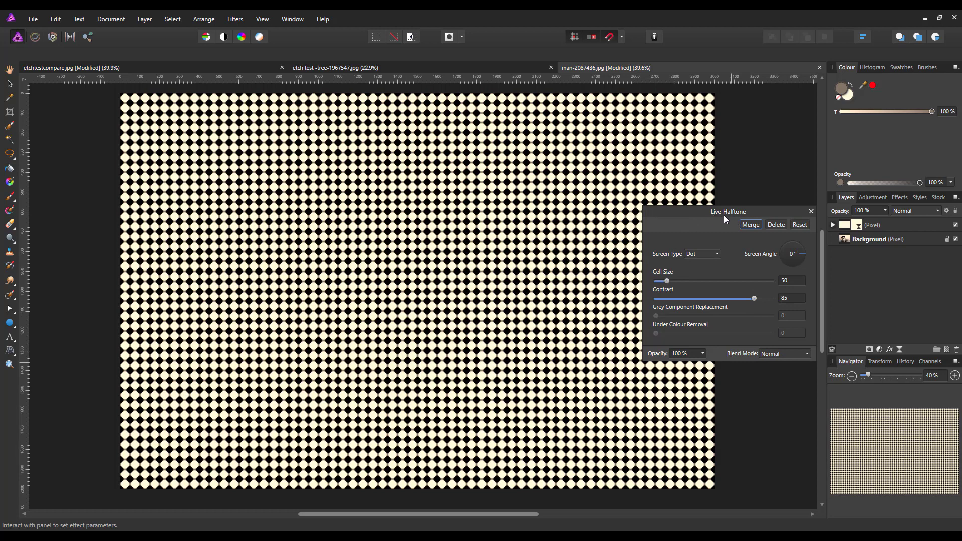
- Set the grey pixel layer's blend mode to Average and select its Halftone child
{"action": "left_click", "coordinate": [811, 211]}
{"action": "left_click", "coordinate": [846, 229]}
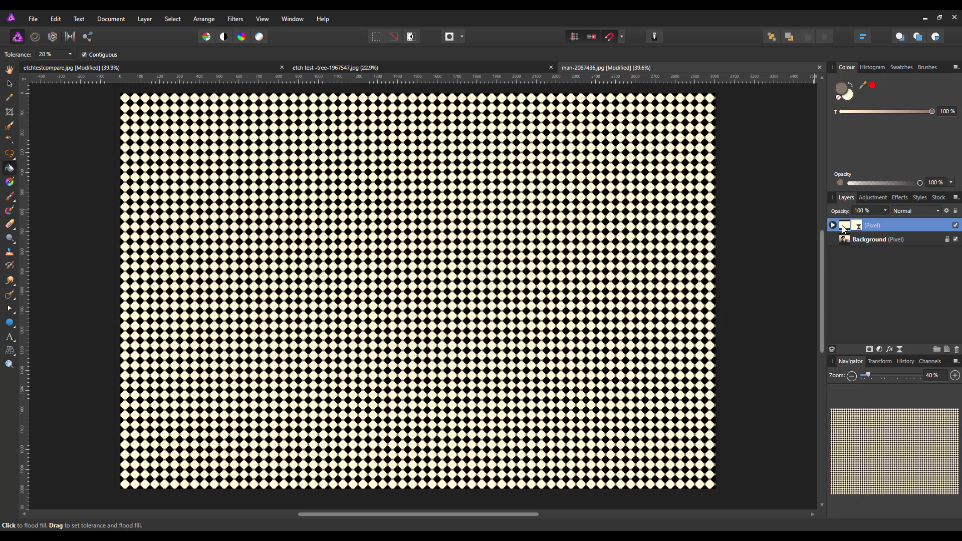
{"action": "left_click", "coordinate": [832, 226]}
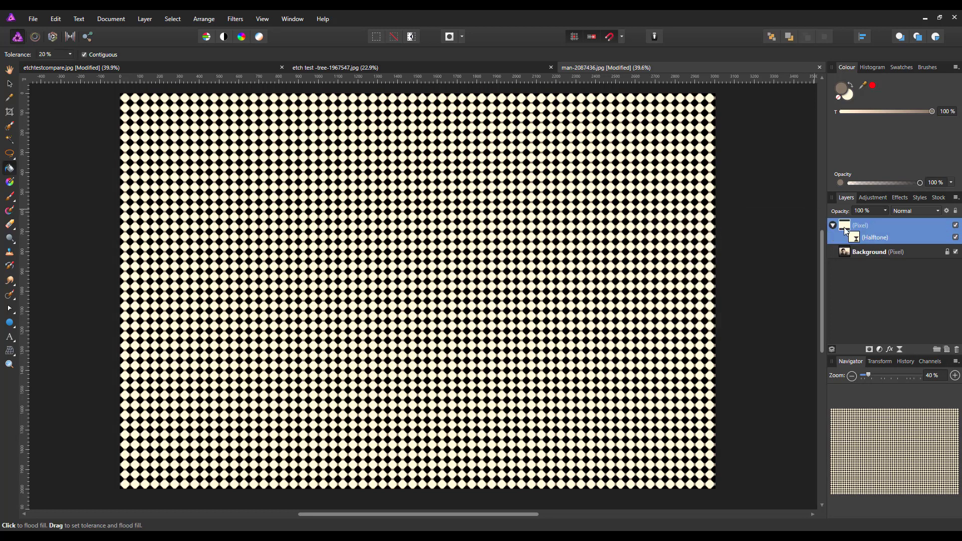
{"action": "left_click", "coordinate": [936, 211]}
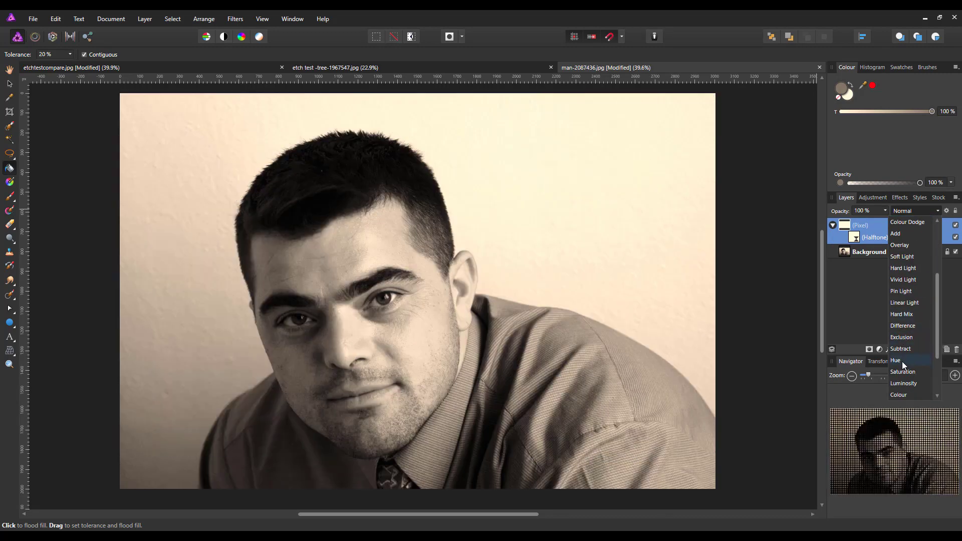
{"action": "scroll", "coordinate": [903, 375], "scroll_direction": "down", "scroll_amount": 1}
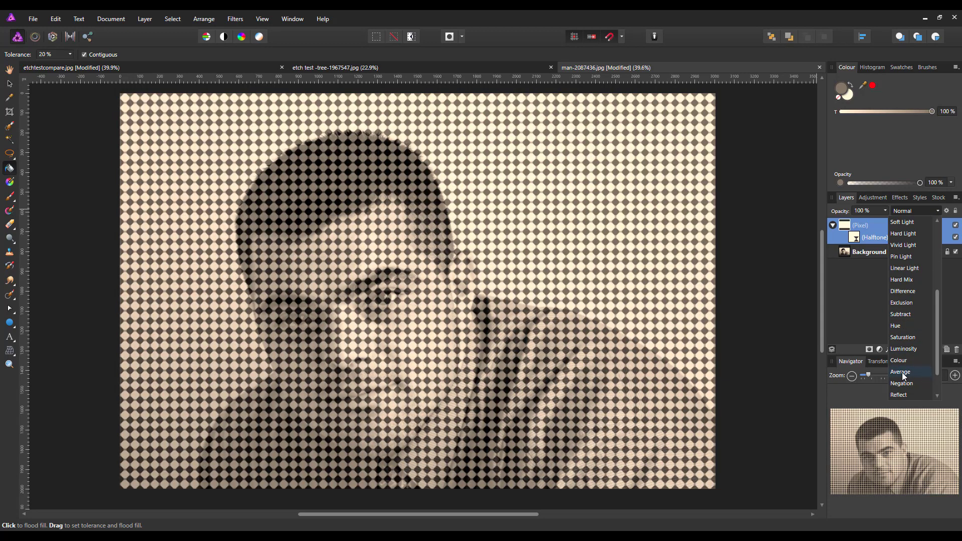
{"action": "left_click", "coordinate": [905, 377]}
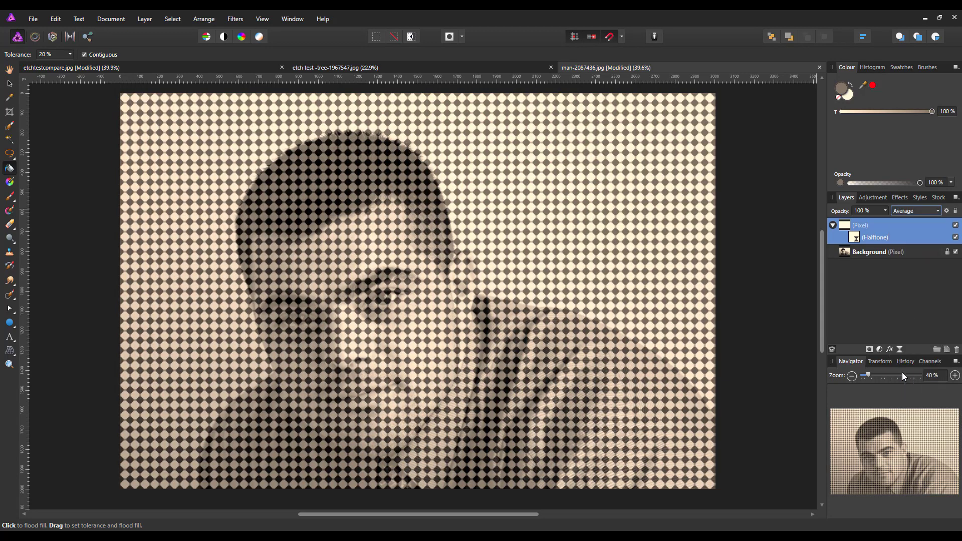
{"action": "left_click", "coordinate": [854, 239]}
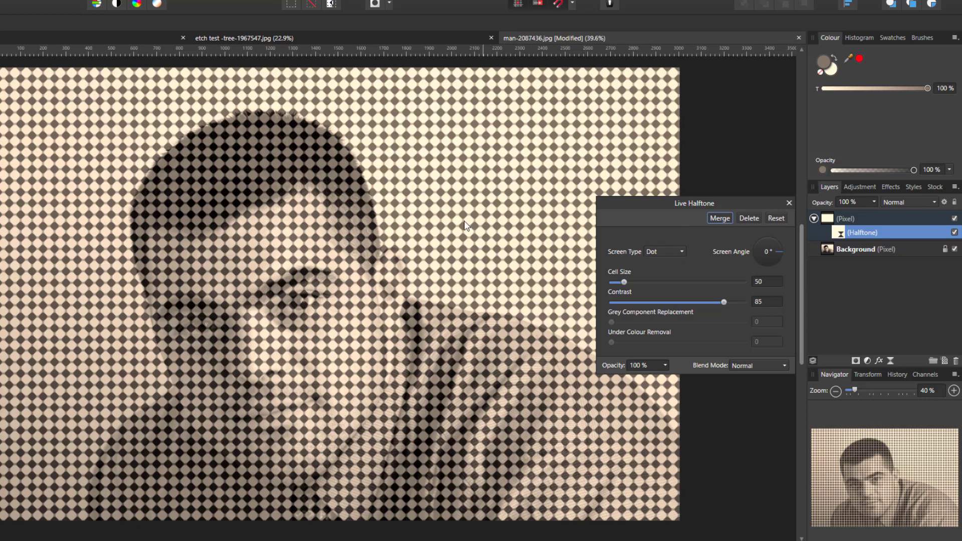
- Make the halftone a Line screen at 315°, cell size 10, contrast 100
{"action": "left_click", "coordinate": [682, 253]}
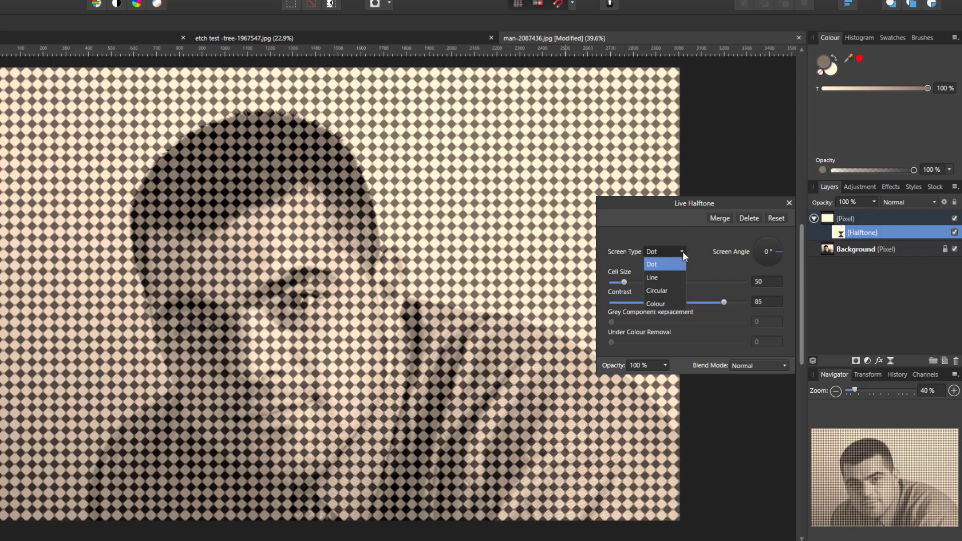
{"action": "left_click", "coordinate": [658, 279]}
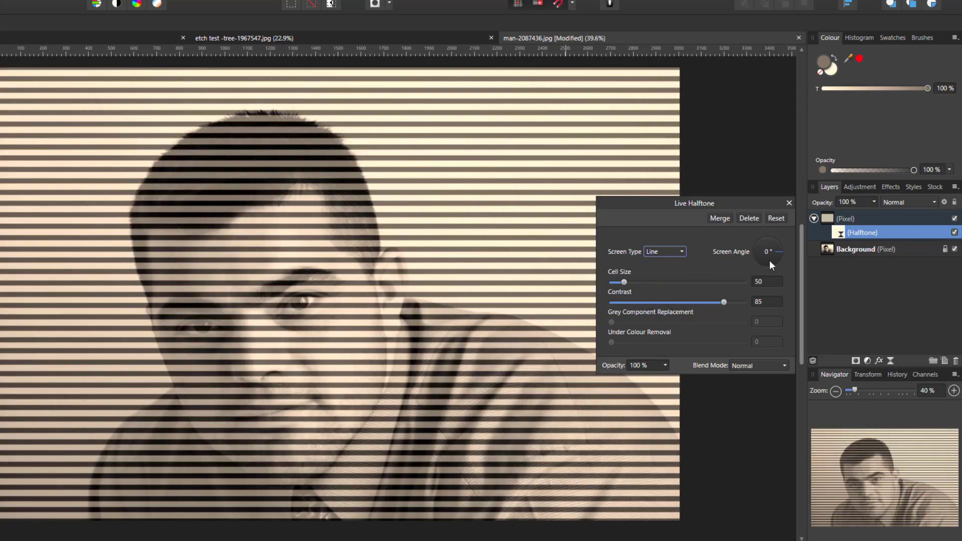
{"action": "left_click_drag", "start_coordinate": [783, 253], "coordinate": [782, 260]}
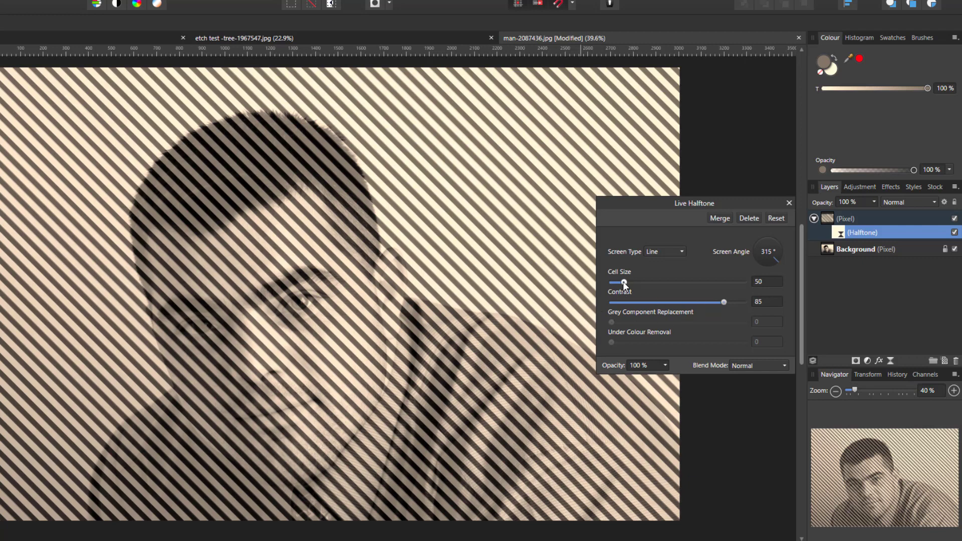
{"action": "left_click_drag", "start_coordinate": [623, 282], "coordinate": [615, 281]}
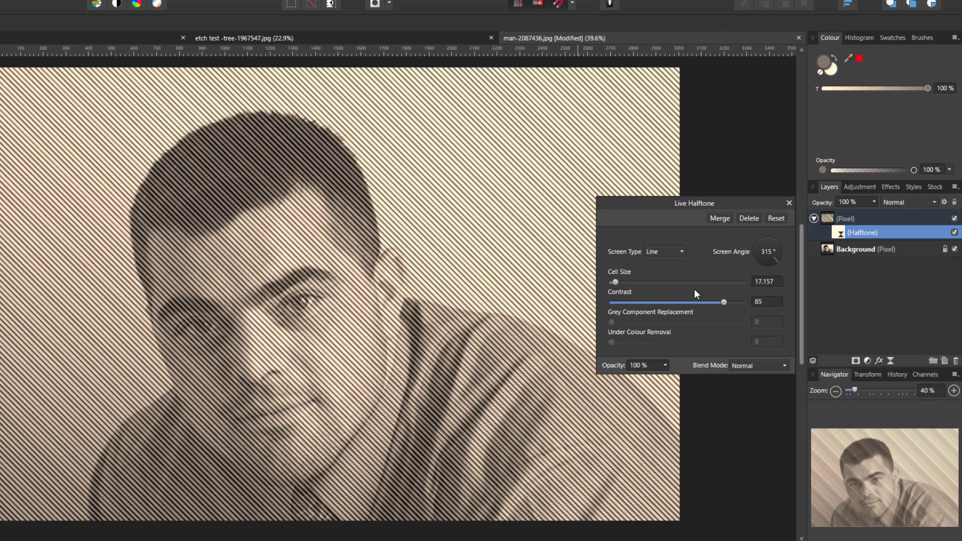
{"action": "left_click_drag", "start_coordinate": [723, 302], "coordinate": [741, 304]}
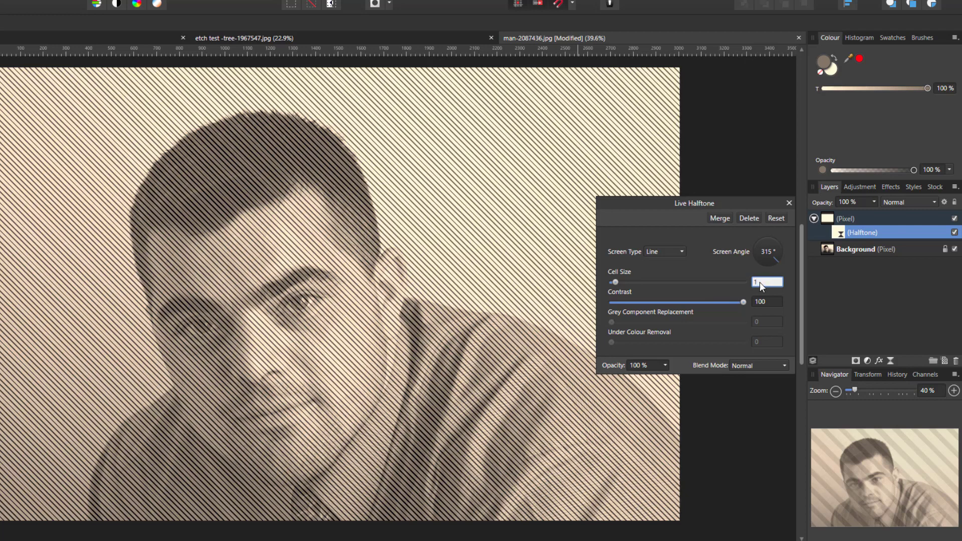
{"action": "key", "text": "Return"}
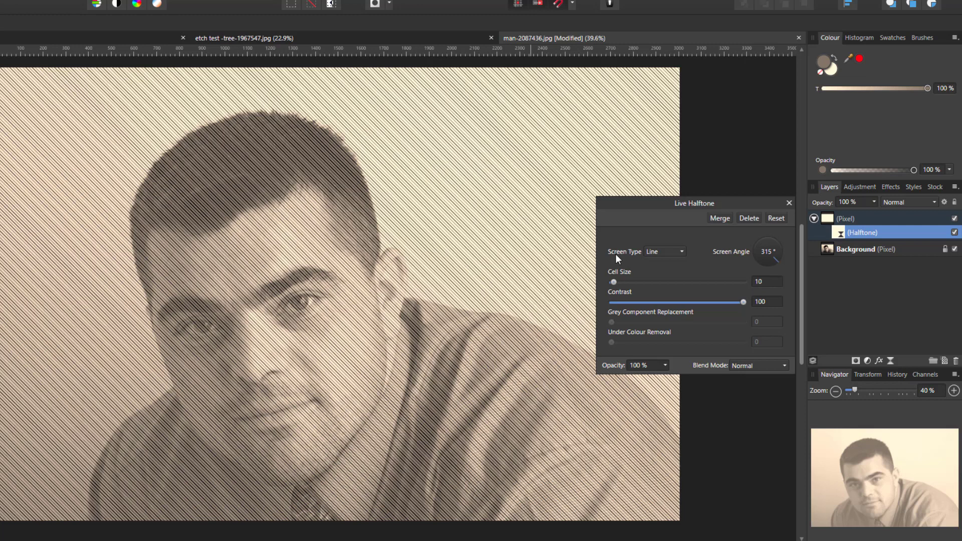
{"action": "left_click", "coordinate": [789, 203]}
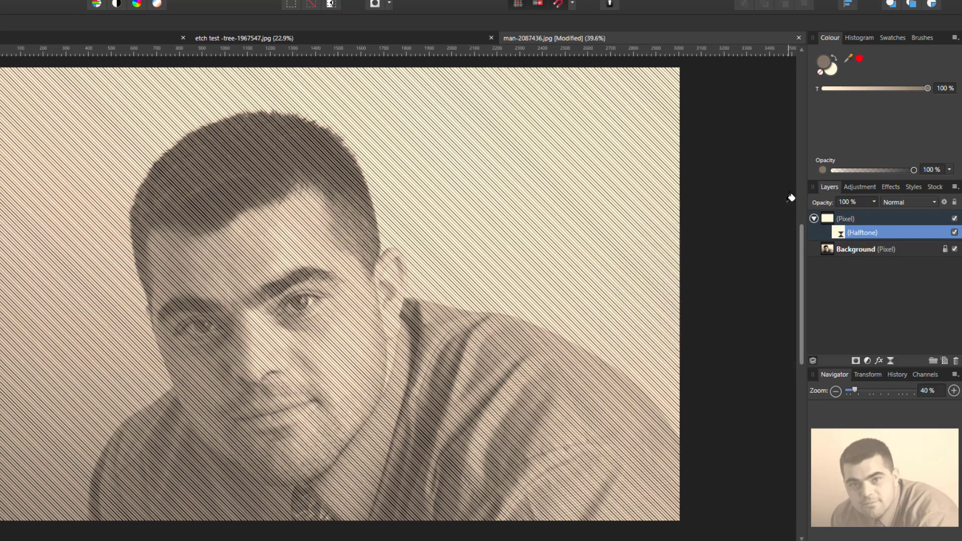
{"action": "left_click", "coordinate": [813, 219]}
{"action": "left_click", "coordinate": [826, 220]}
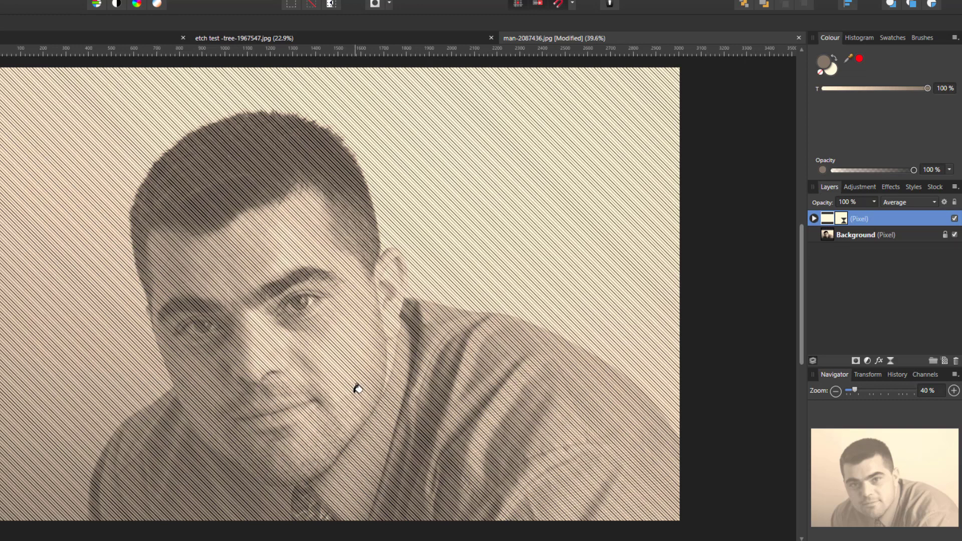
- Drop the line overlay layer's opacity to 50%
{"action": "left_click", "coordinate": [876, 202]}
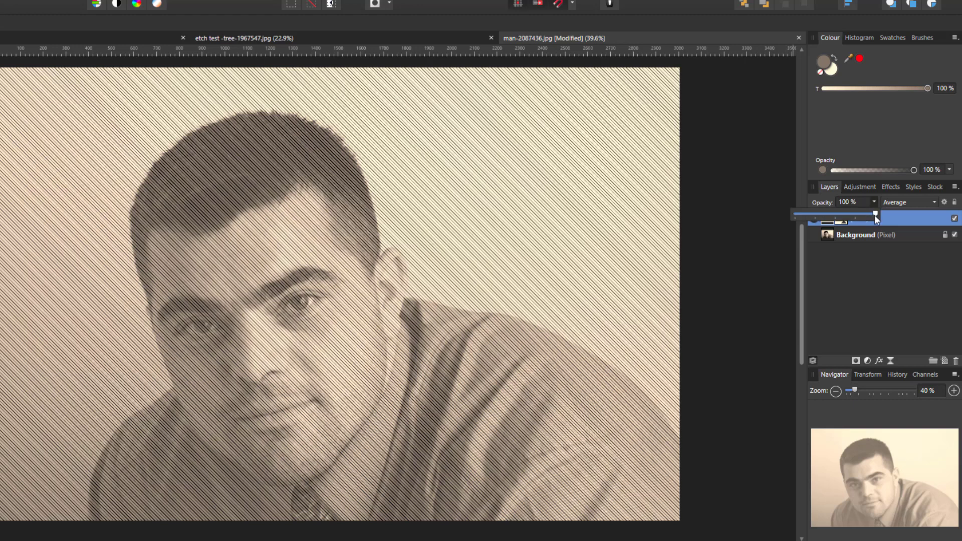
{"action": "left_click_drag", "start_coordinate": [875, 215], "coordinate": [842, 219]}
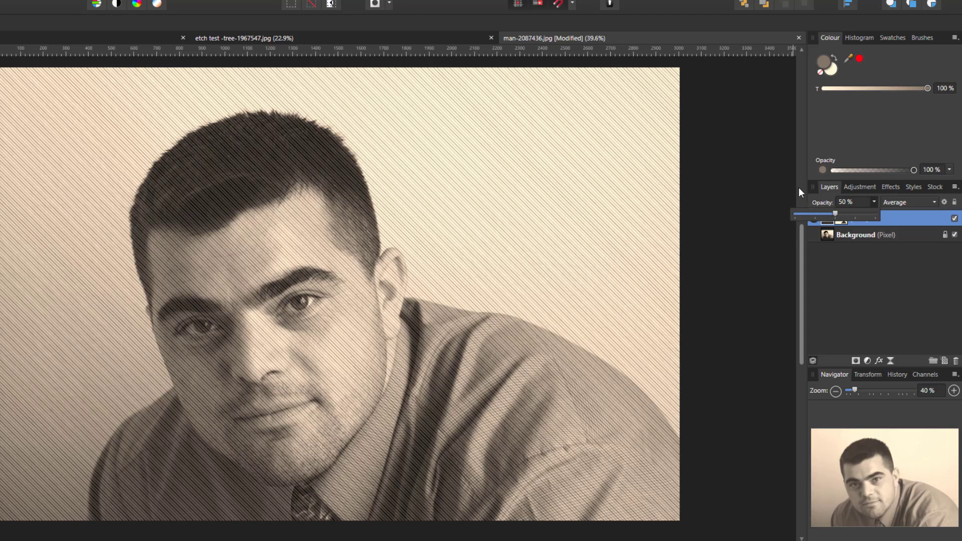
- Add a Levels adjustment with black level 15% and gamma 1.046
{"action": "left_click", "coordinate": [867, 360]}
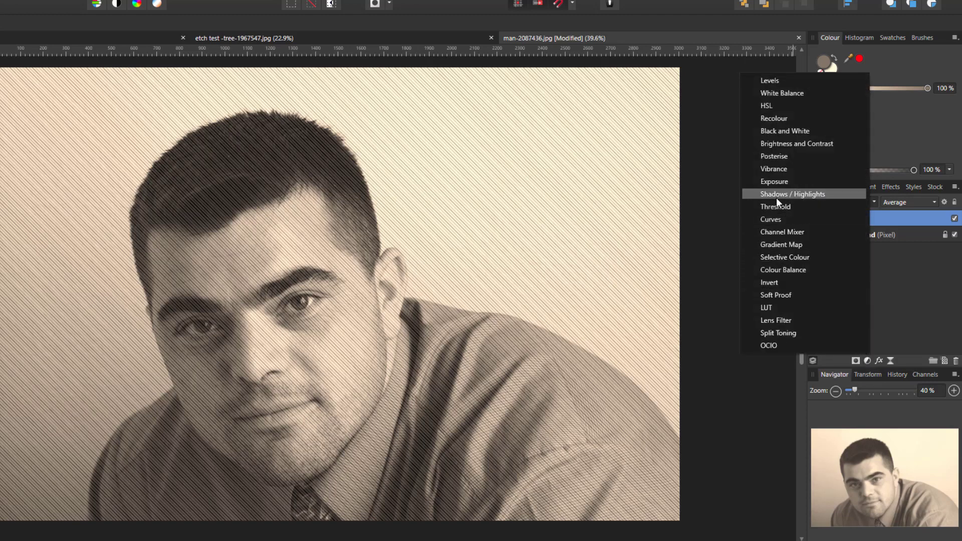
{"action": "left_click", "coordinate": [773, 82]}
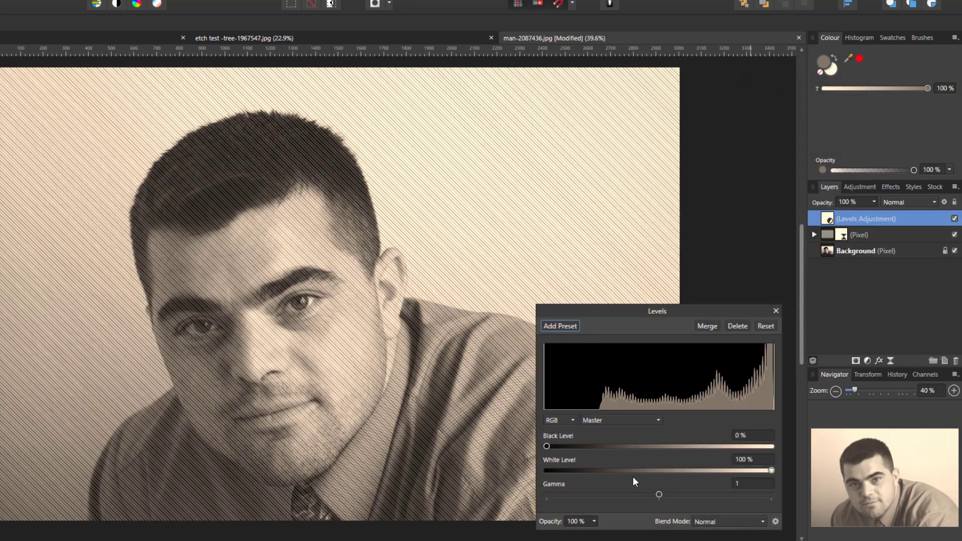
{"action": "left_click_drag", "start_coordinate": [548, 446], "coordinate": [583, 442]}
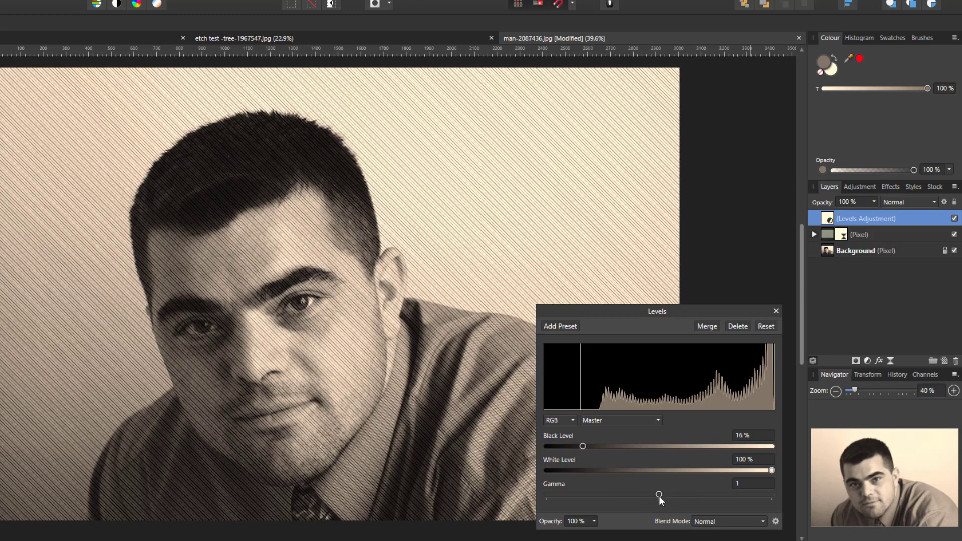
{"action": "left_click_drag", "start_coordinate": [659, 495], "coordinate": [666, 495]}
{"action": "mouse_move", "coordinate": [581, 446]}
{"action": "left_mouse_down"}
{"action": "mouse_move", "coordinate": [568, 446]}
{"action": "mouse_move", "coordinate": [581, 446]}
{"action": "left_mouse_up"}
{"action": "left_click", "coordinate": [776, 310]}
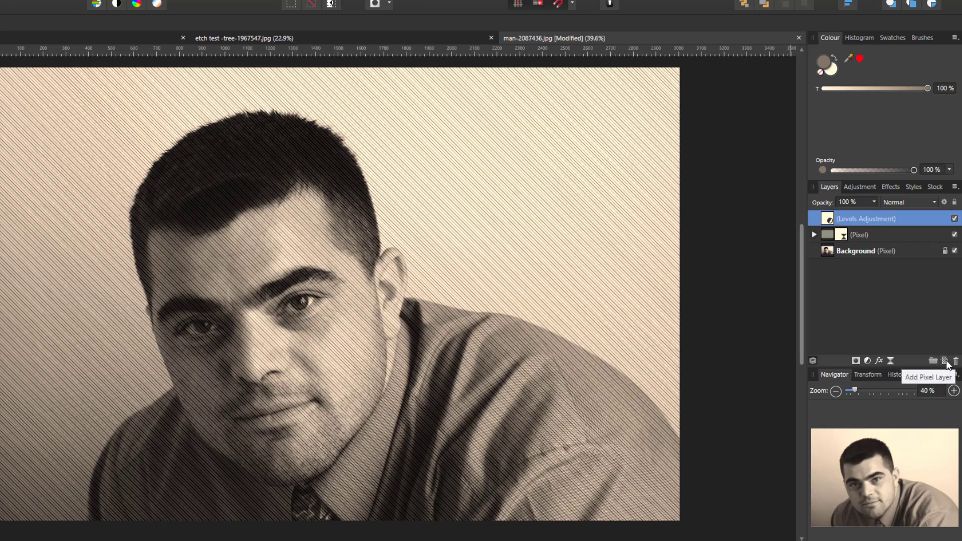
- Add another pixel layer, flood-fill it brown-grey, and apply a Live Halftone filter
{"action": "left_click", "coordinate": [945, 360]}
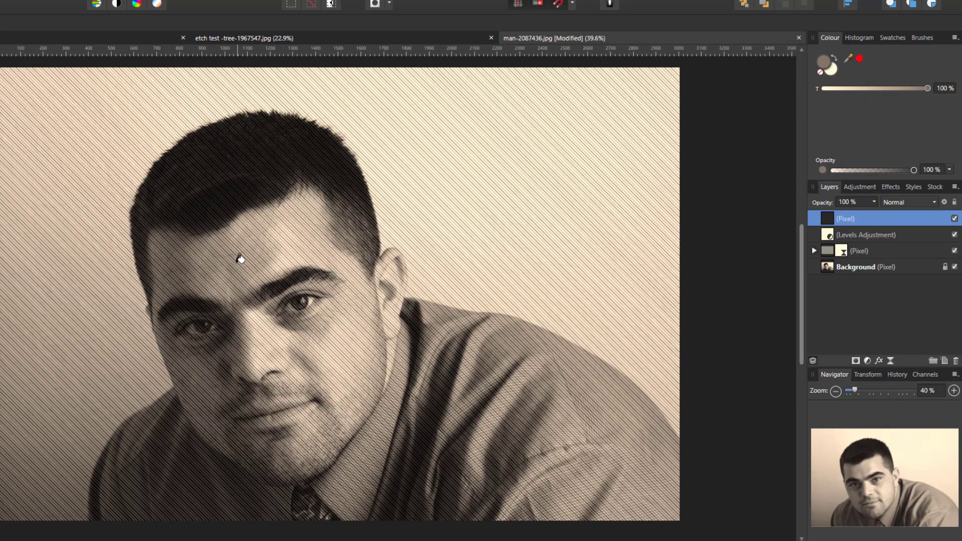
{"action": "left_click", "coordinate": [415, 366]}
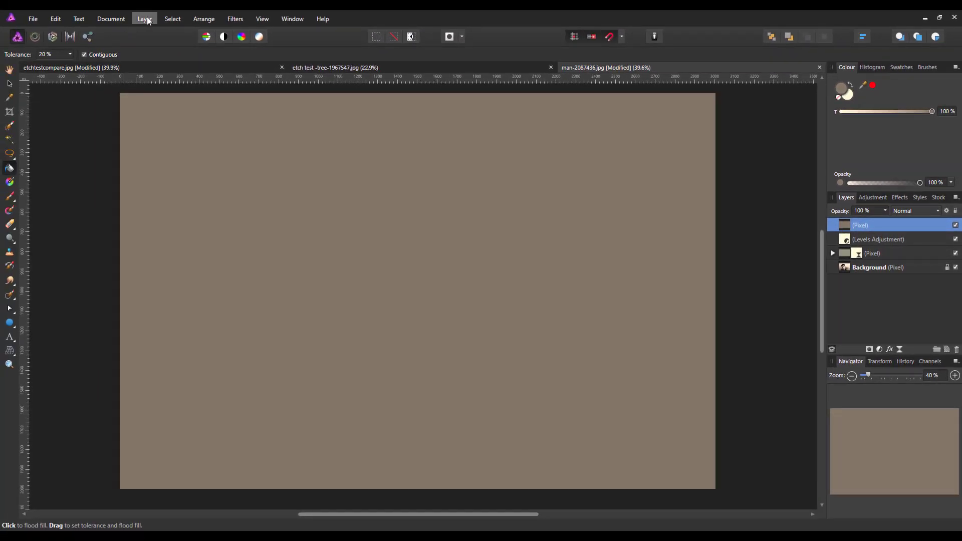
{"action": "left_click", "coordinate": [146, 19]}
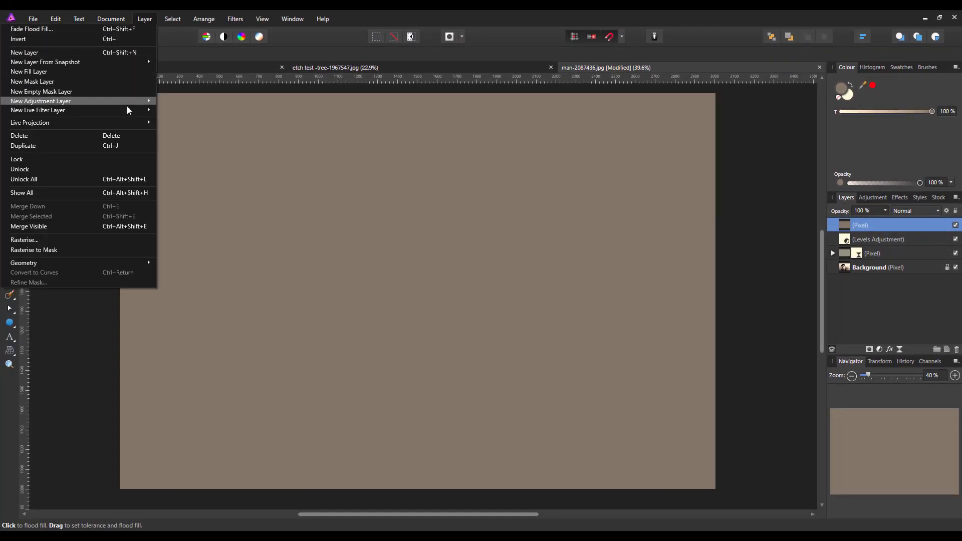
{"action": "mouse_move", "coordinate": [127, 109]}
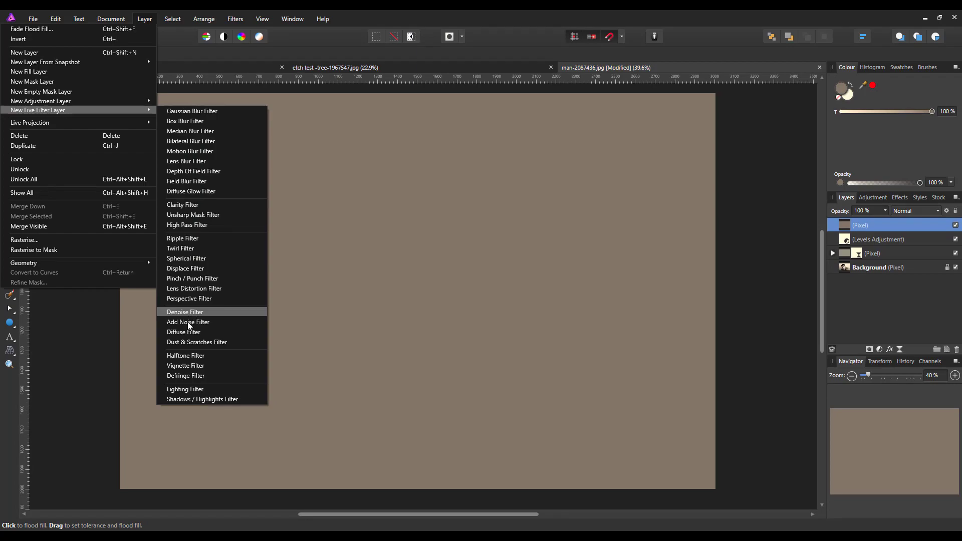
{"action": "left_click", "coordinate": [188, 355]}
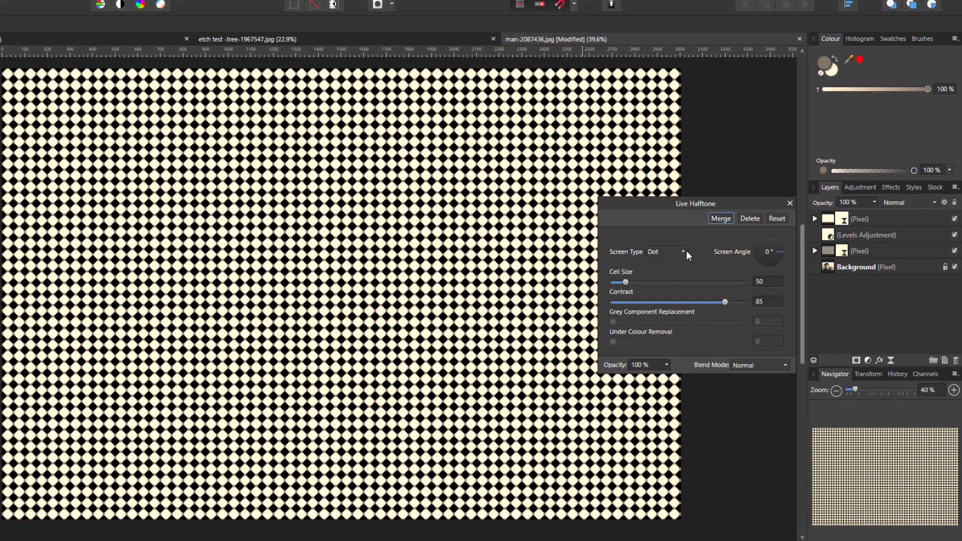
- Switch the halftone to a Circular screen and blend its layer in Overlay mode
{"action": "left_click", "coordinate": [709, 254]}
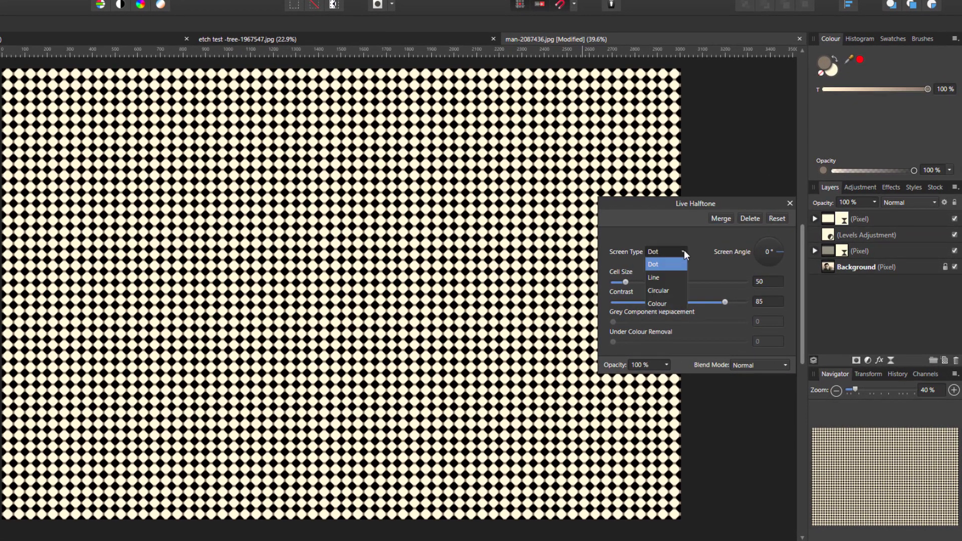
{"action": "left_click", "coordinate": [666, 292]}
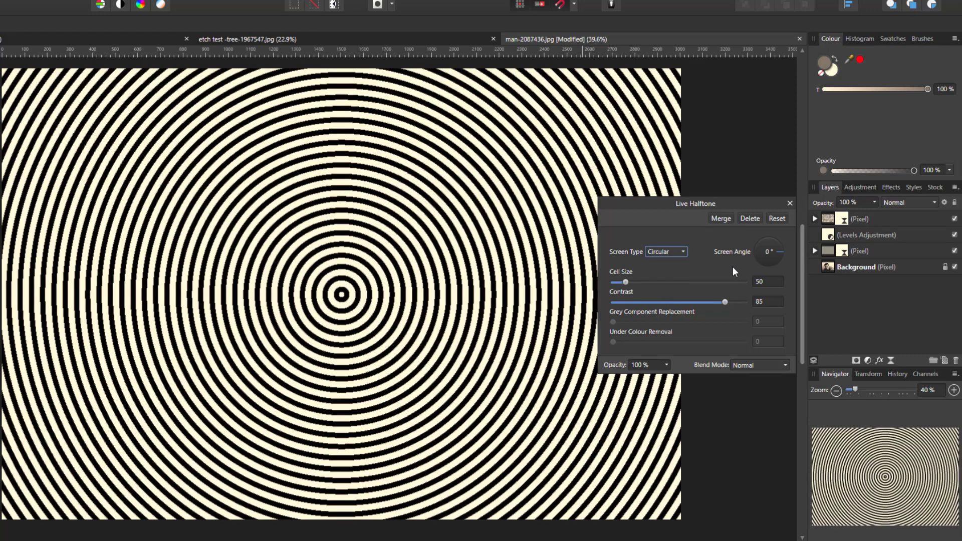
{"action": "left_click", "coordinate": [815, 219]}
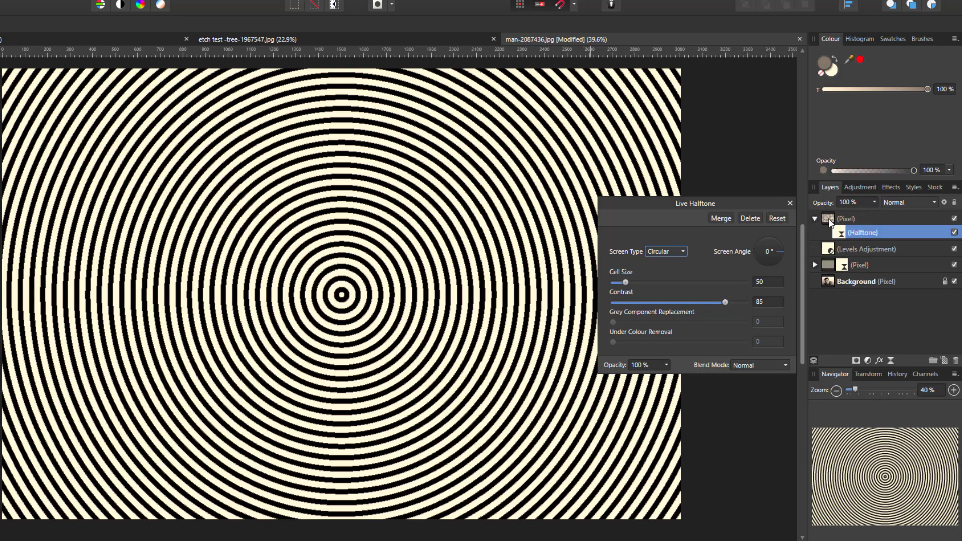
{"action": "left_click", "coordinate": [828, 219]}
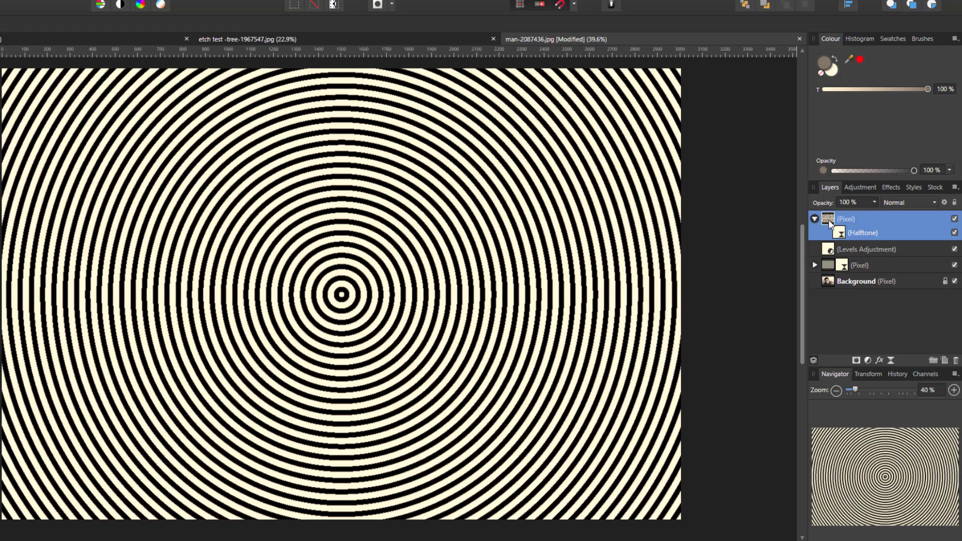
{"action": "left_click", "coordinate": [932, 203]}
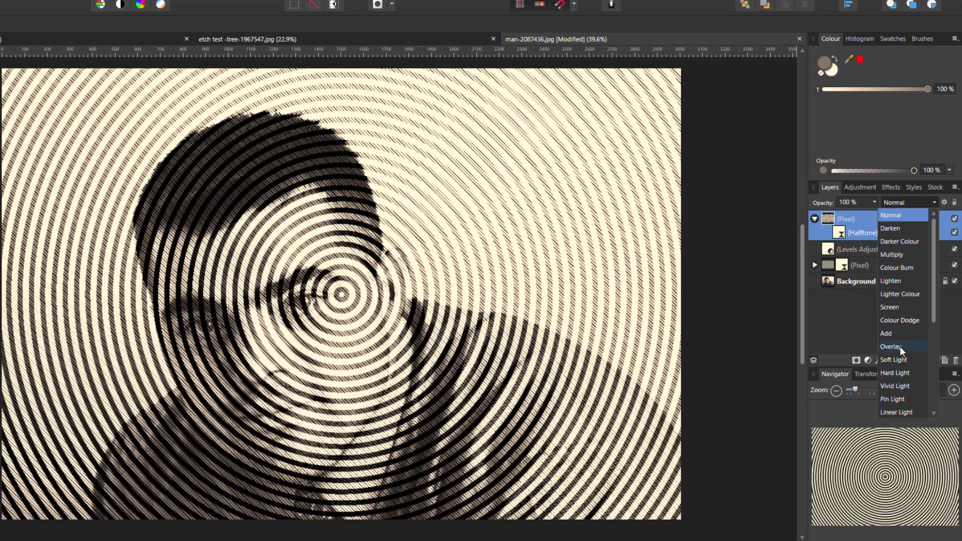
{"action": "left_click", "coordinate": [901, 351]}
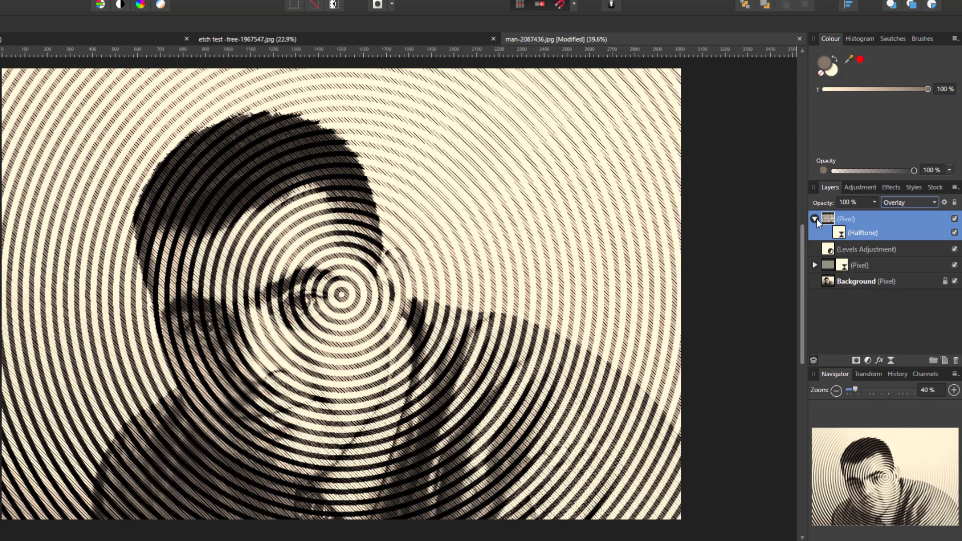
{"action": "left_click", "coordinate": [841, 234]}
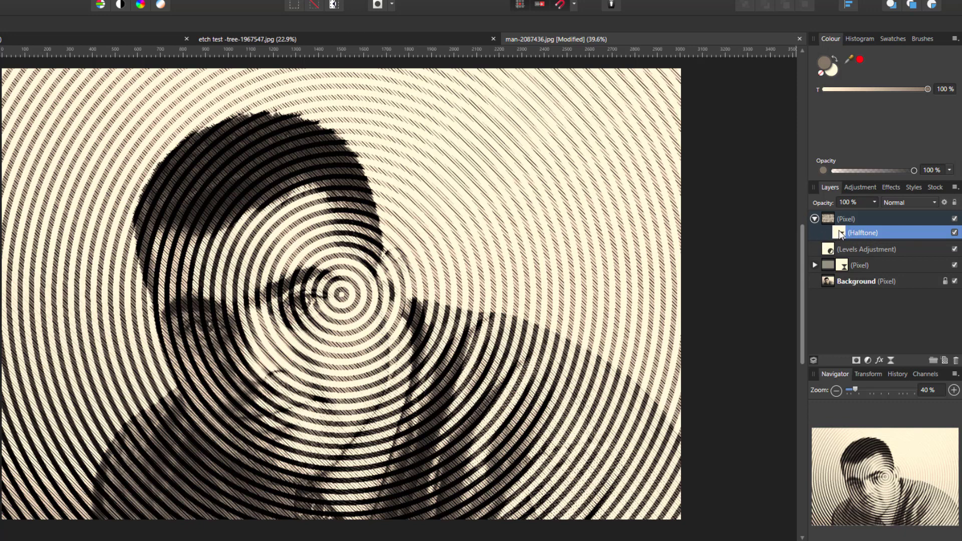
- Set the Live Halftone to Cell Size 19.322, Contrast 25.652 and 57% opacity
{"action": "left_click", "coordinate": [840, 234]}
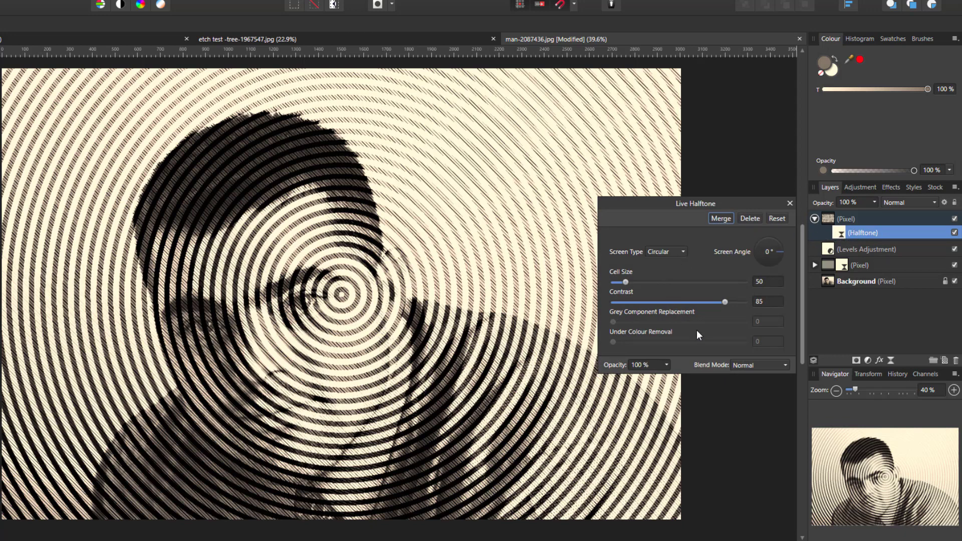
{"action": "left_click_drag", "start_coordinate": [625, 286], "coordinate": [618, 288]}
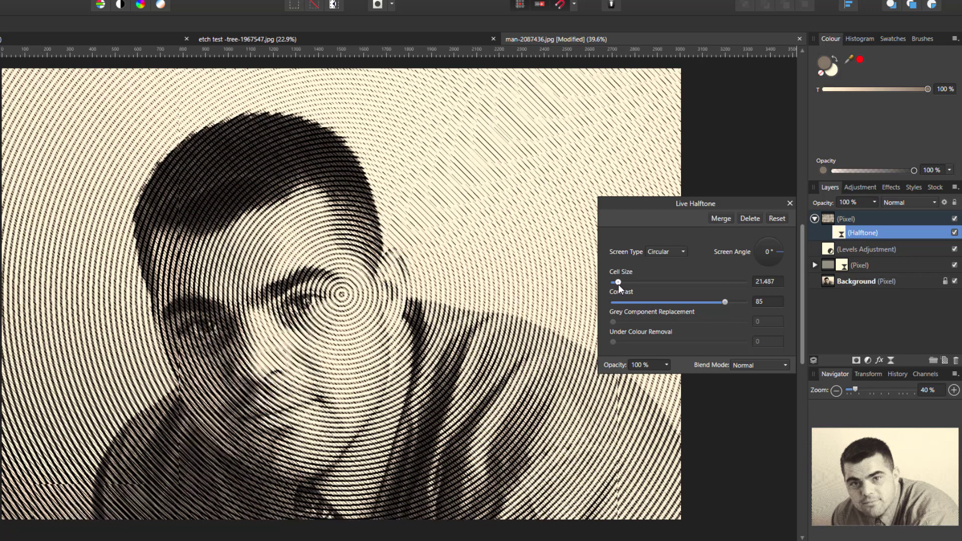
{"action": "left_click_drag", "start_coordinate": [728, 308], "coordinate": [754, 308]}
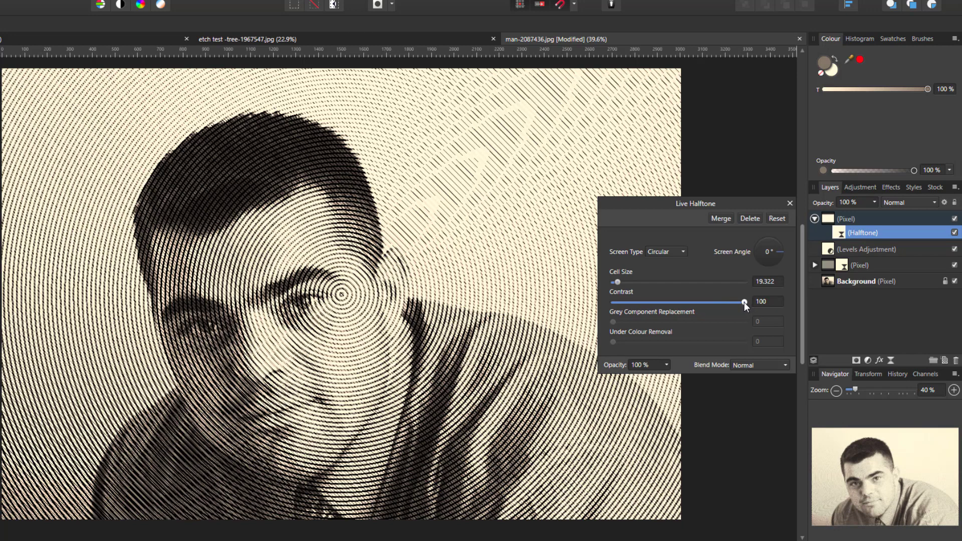
{"action": "left_click_drag", "start_coordinate": [744, 303], "coordinate": [655, 319]}
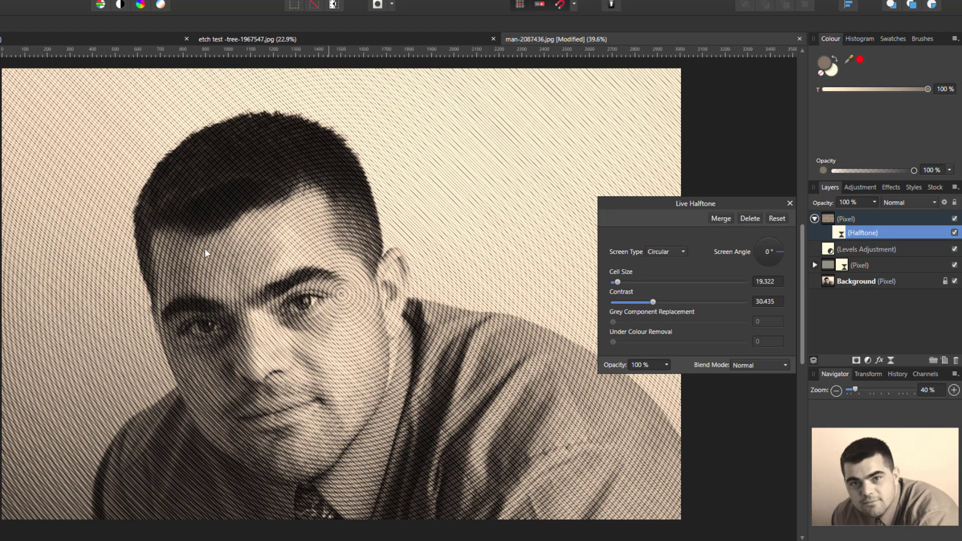
{"action": "left_click_drag", "start_coordinate": [652, 302], "coordinate": [650, 308]}
{"action": "left_click", "coordinate": [667, 370]}
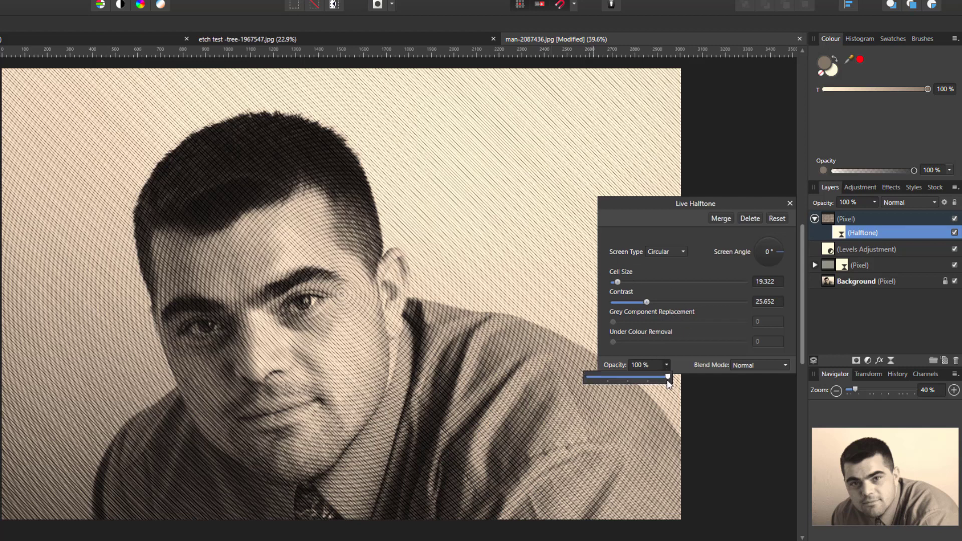
{"action": "left_click_drag", "start_coordinate": [669, 381], "coordinate": [634, 383]}
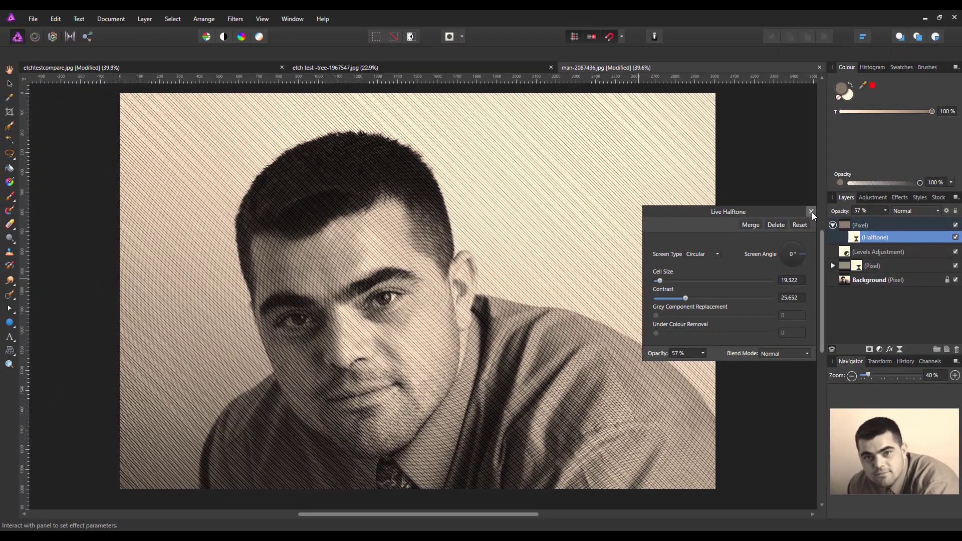
- Close the Live Halftone settings and collapse the Pixel layer holding the halftone
{"action": "left_click", "coordinate": [811, 212]}
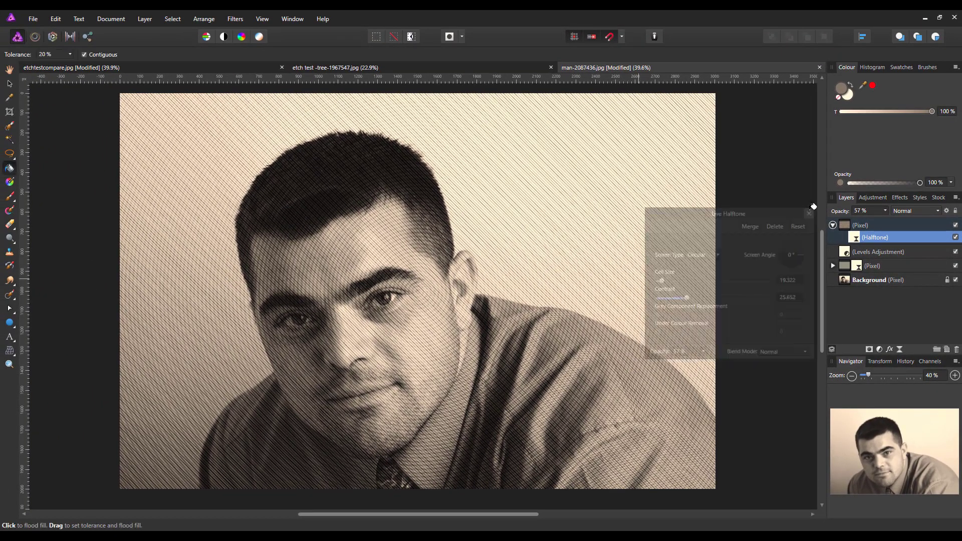
{"action": "left_click", "coordinate": [844, 230]}
{"action": "left_click", "coordinate": [833, 225]}
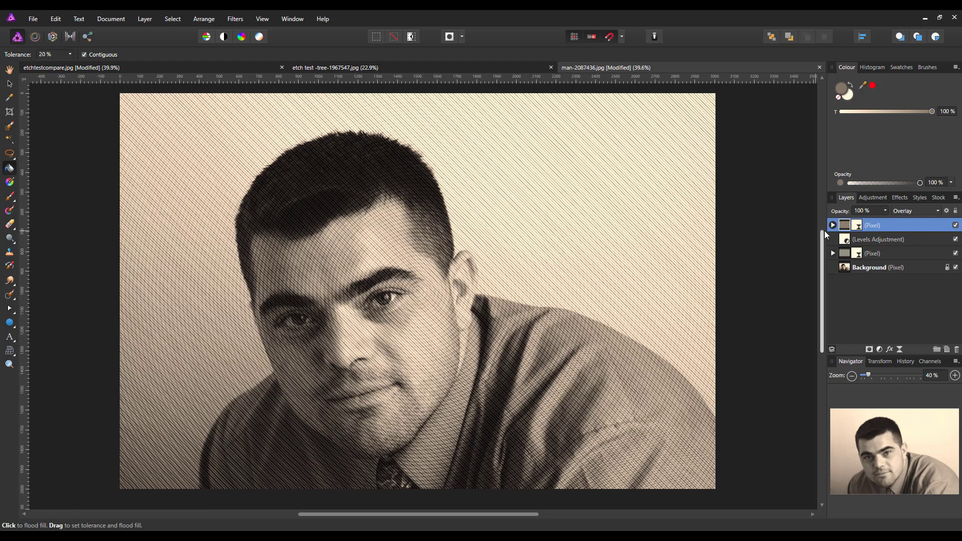
- Add a Black & White adjustment layer above the halftone layers and Levels
{"action": "left_click", "coordinate": [878, 350]}
{"action": "left_click", "coordinate": [807, 149]}
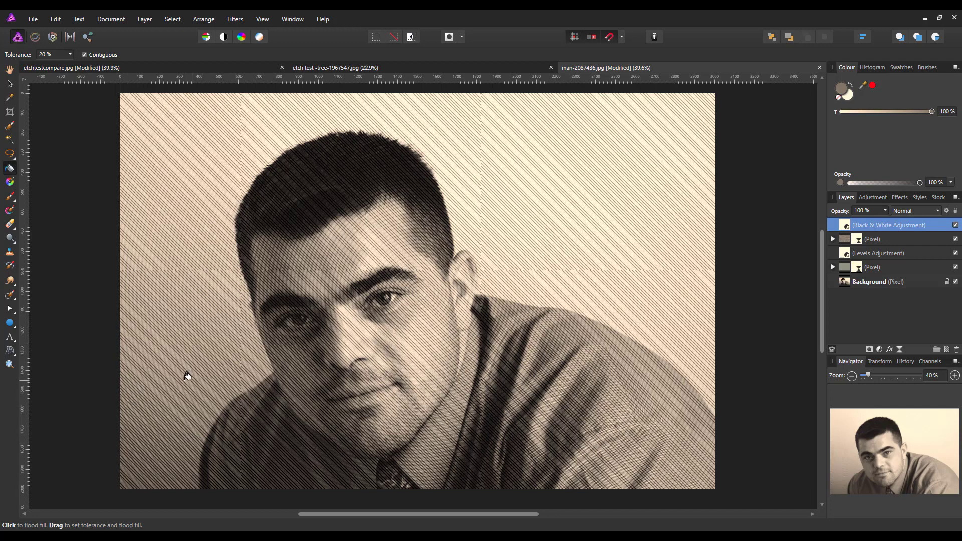
{"action": "scroll", "coordinate": [186, 378], "scroll_direction": "up", "scroll_amount": 5}
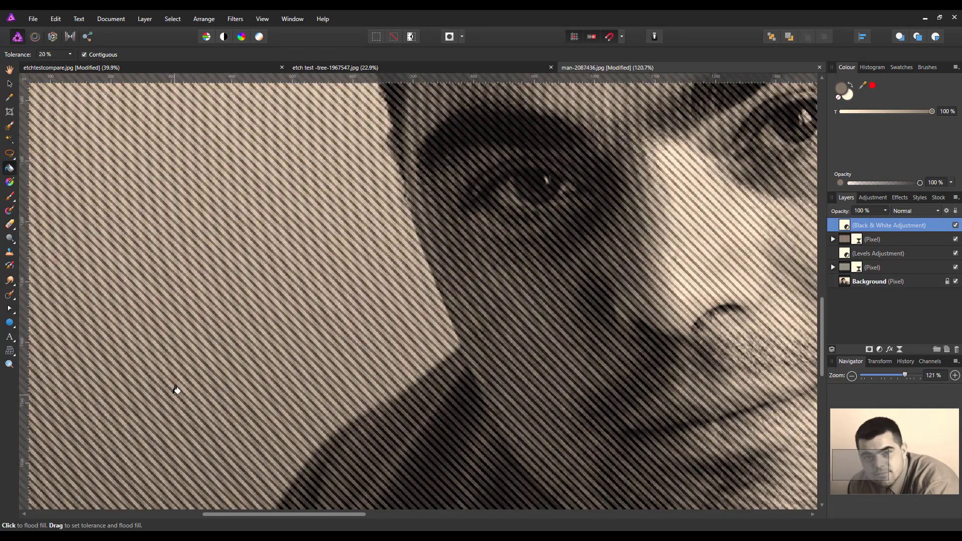
{"action": "scroll", "coordinate": [181, 379], "scroll_direction": "down", "scroll_amount": 4}
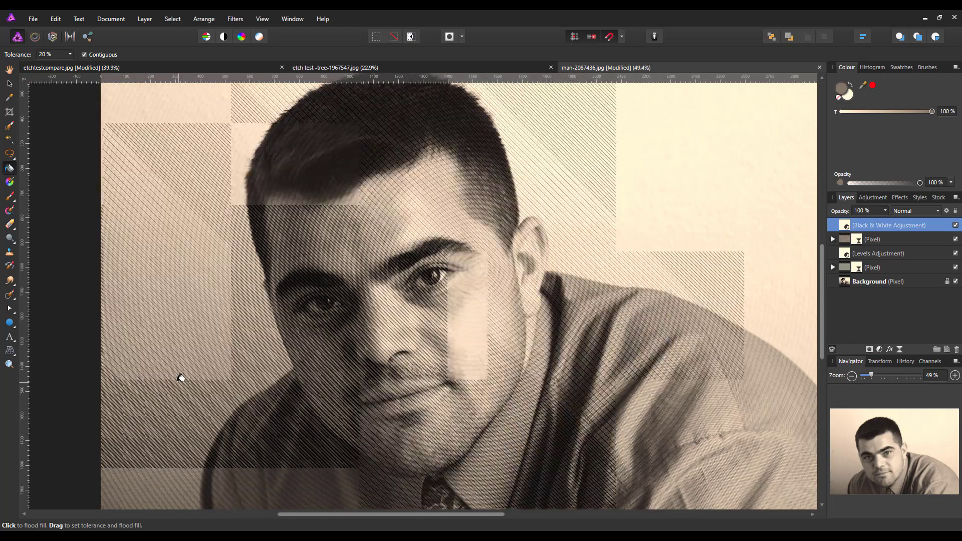
{"action": "scroll", "coordinate": [218, 398], "scroll_direction": "down", "scroll_amount": 2}
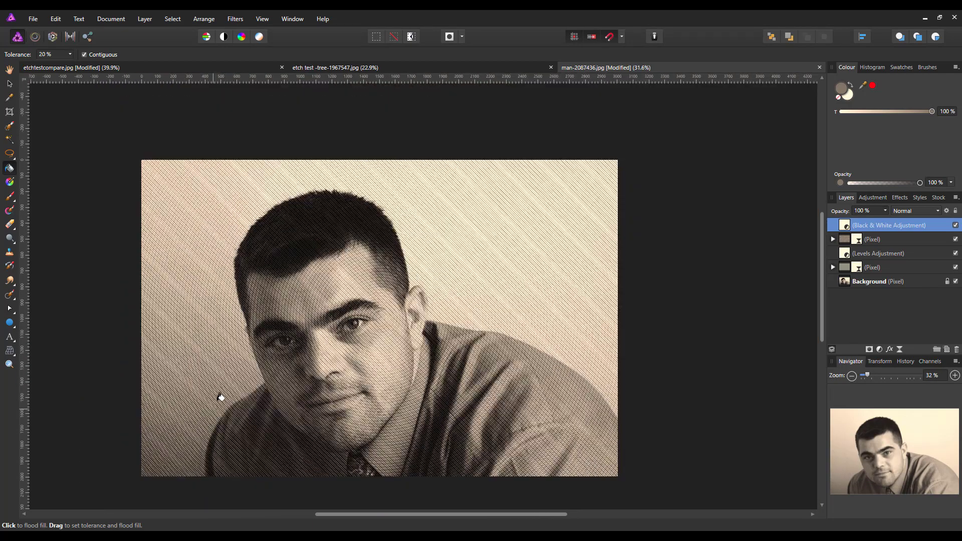
{"action": "scroll", "coordinate": [302, 377], "scroll_direction": "up", "scroll_amount": 1}
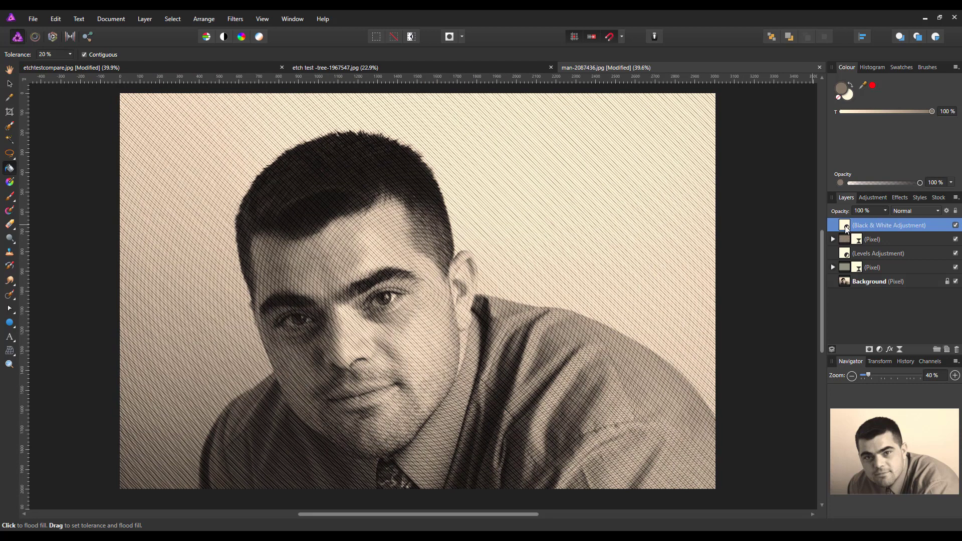
- Add a new Levels adjustment with Black Level 17%, Gamma 0.699 and White Level 100%
{"action": "left_click", "coordinate": [879, 349]}
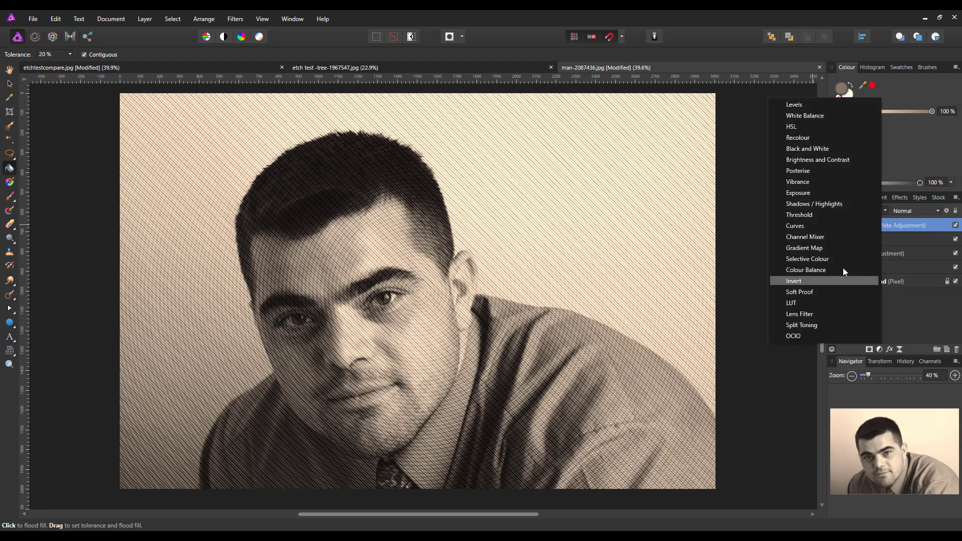
{"action": "left_click", "coordinate": [797, 105]}
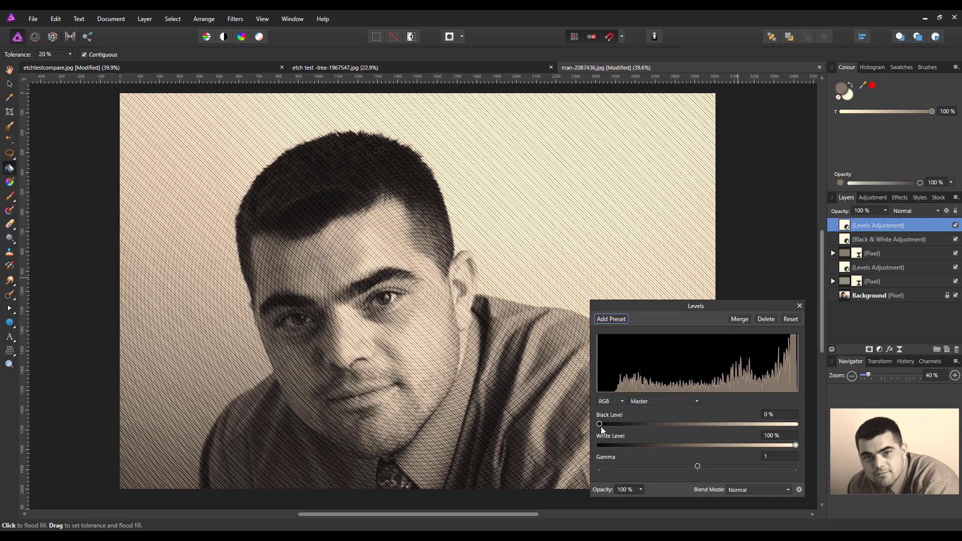
{"action": "left_click_drag", "start_coordinate": [601, 425], "coordinate": [621, 423]}
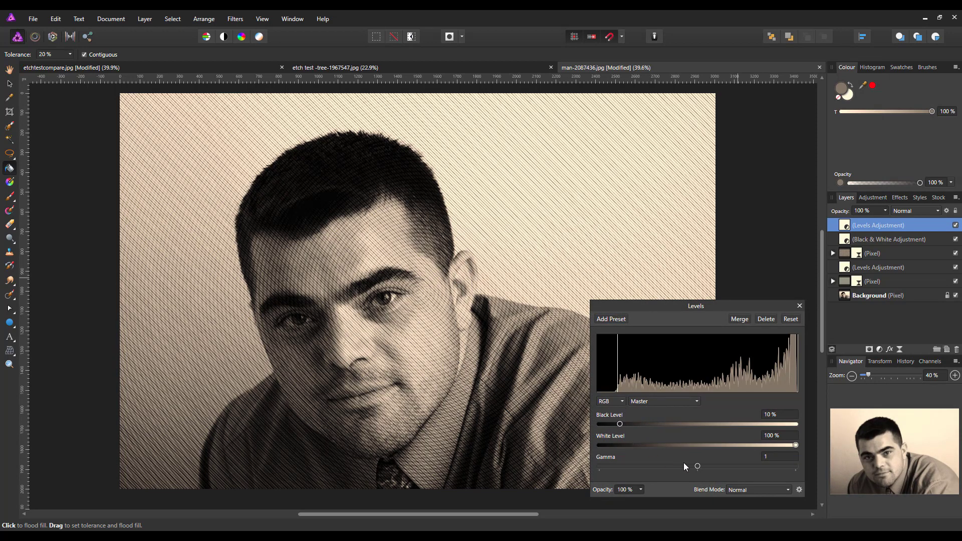
{"action": "left_click_drag", "start_coordinate": [701, 467], "coordinate": [668, 470]}
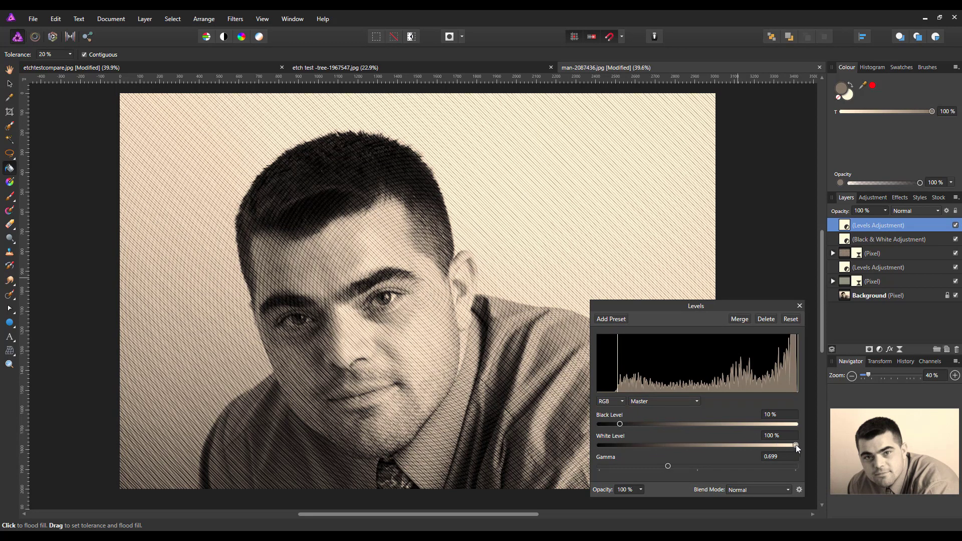
{"action": "mouse_move", "coordinate": [797, 445]}
{"action": "left_mouse_down"}
{"action": "mouse_move", "coordinate": [779, 449]}
{"action": "mouse_move", "coordinate": [824, 448]}
{"action": "left_mouse_up"}
{"action": "left_click_drag", "start_coordinate": [620, 427], "coordinate": [634, 427]}
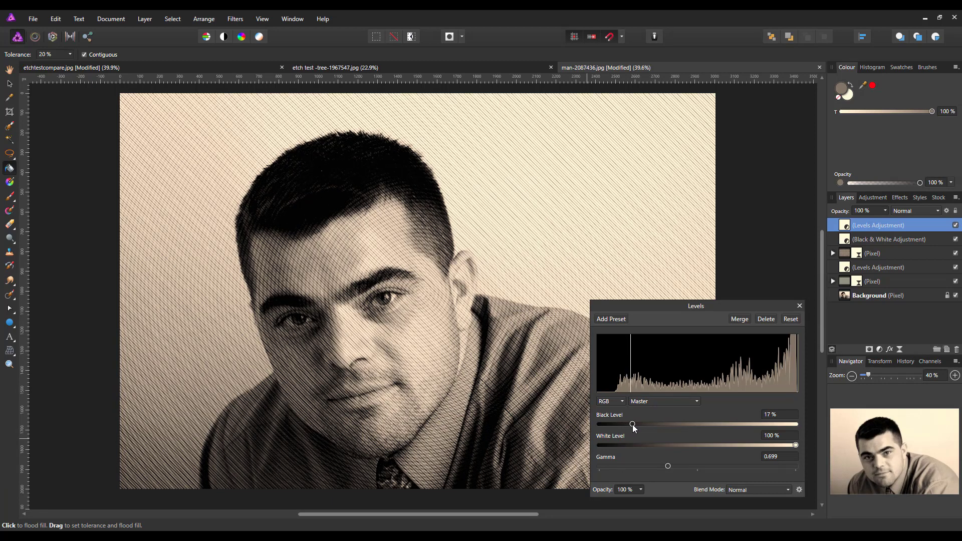
{"action": "left_click", "coordinate": [799, 306]}
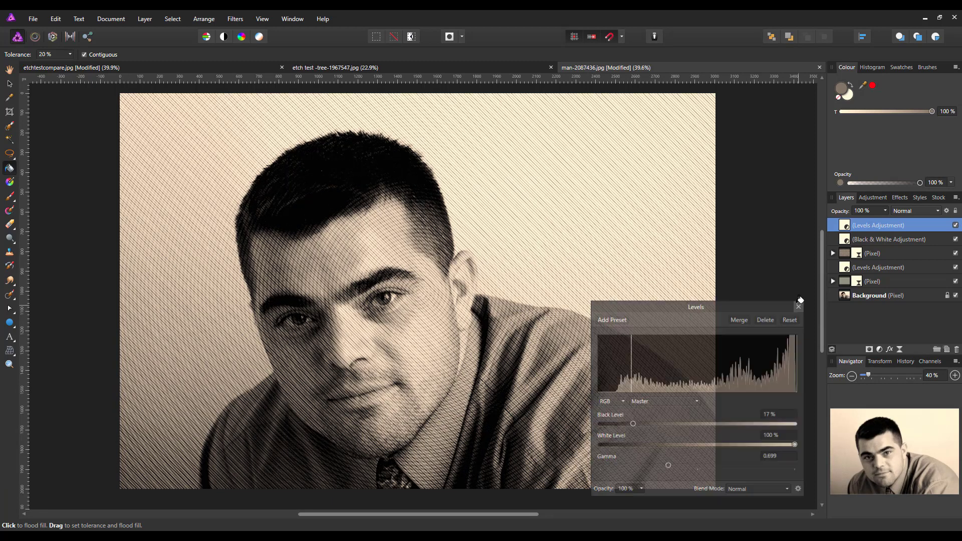